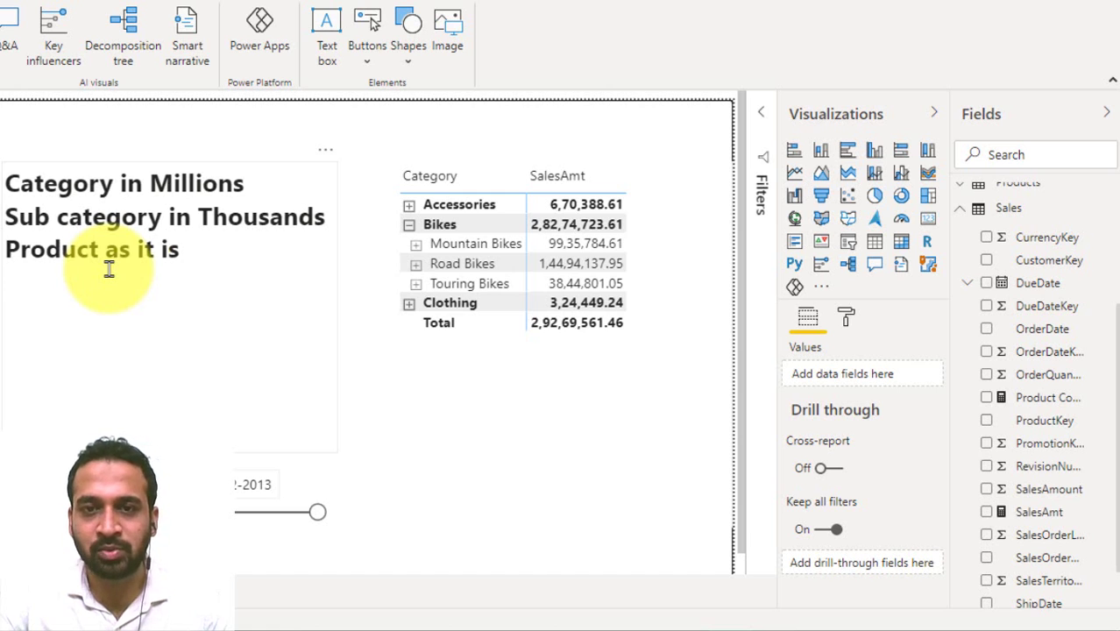
Select the sales matrix and show the SalesAmt formula CALCULATE(sum(Sales[SalesAmount])) in the formula bar.
{"action": "left_click", "coordinate": [517, 373]}
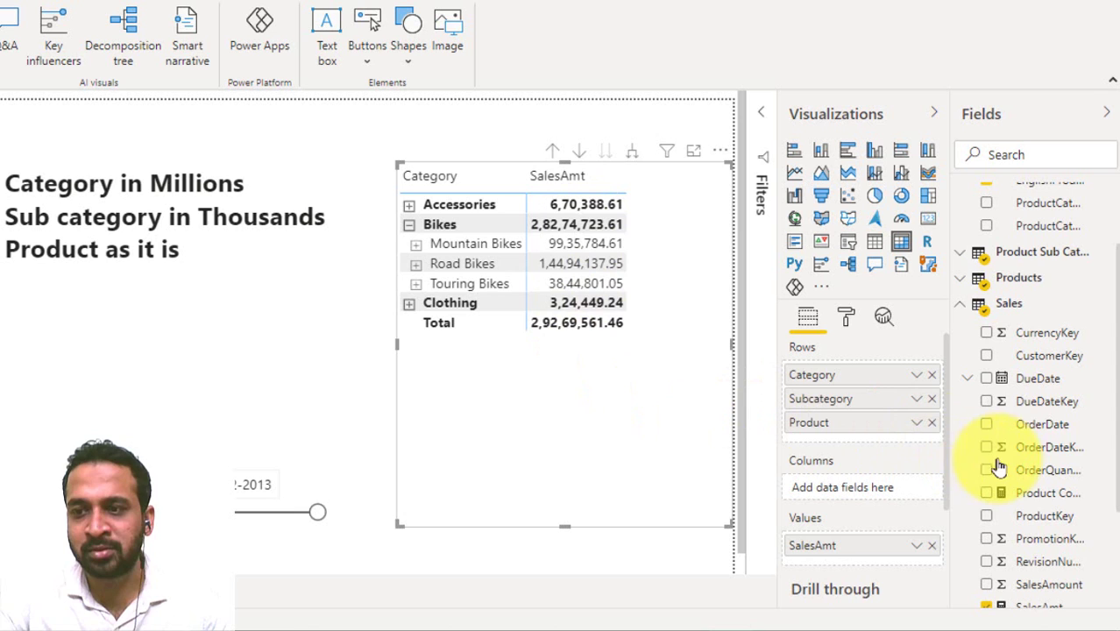
{"action": "scroll", "coordinate": [1030, 463], "scroll_direction": "down", "scroll_amount": 4}
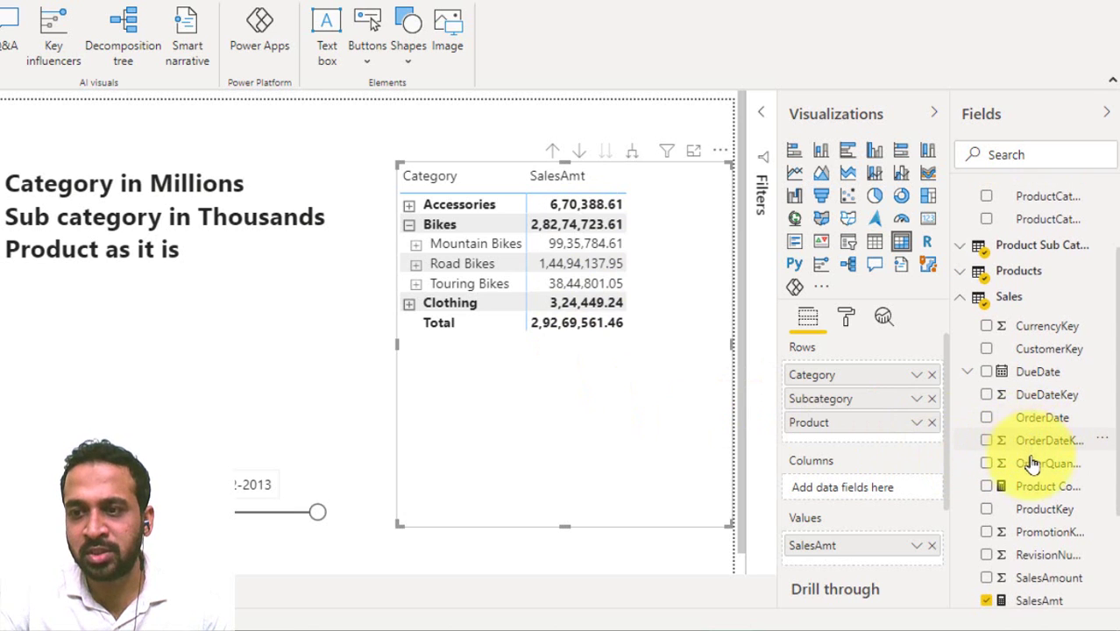
{"action": "left_click", "coordinate": [1021, 547]}
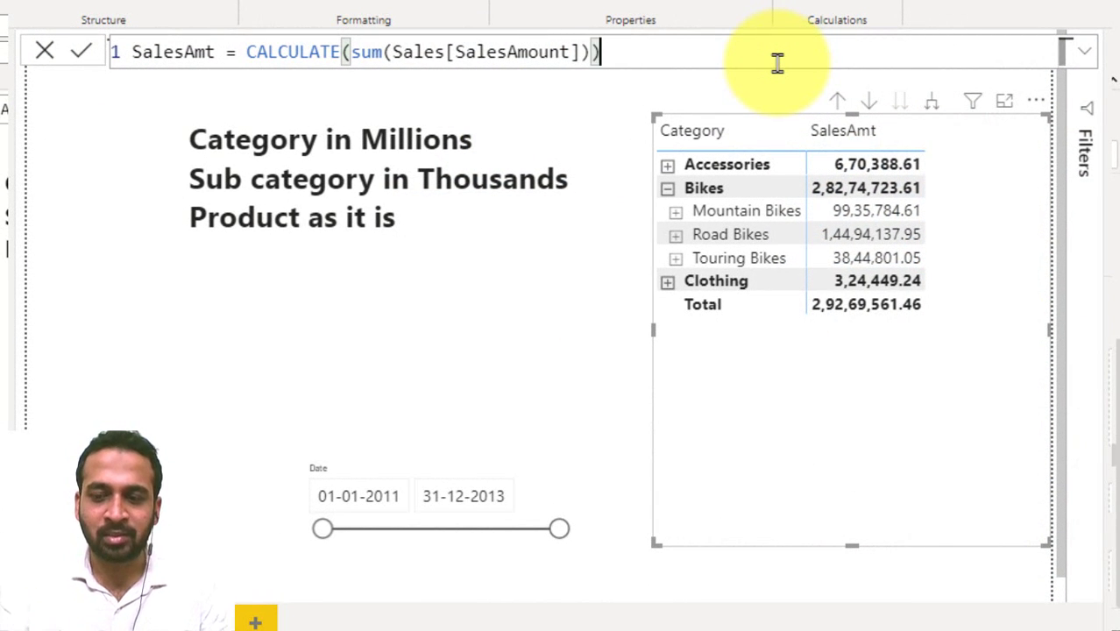
Move the SalesAmt calculation onto its own line after the equals sign.
{"action": "key", "text": "Home"}
{"action": "key", "text": "ctrl+shift+Right"}
{"action": "key", "text": "ctrl+Right"}
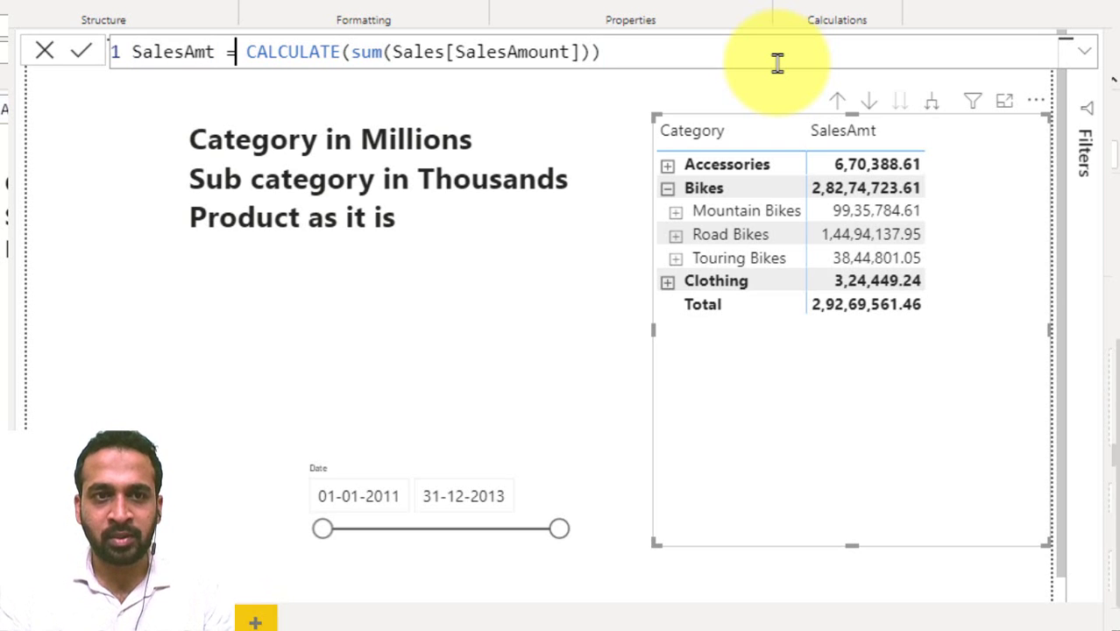
{"action": "key", "text": "Right"}
{"action": "key", "text": "shift+Return"}
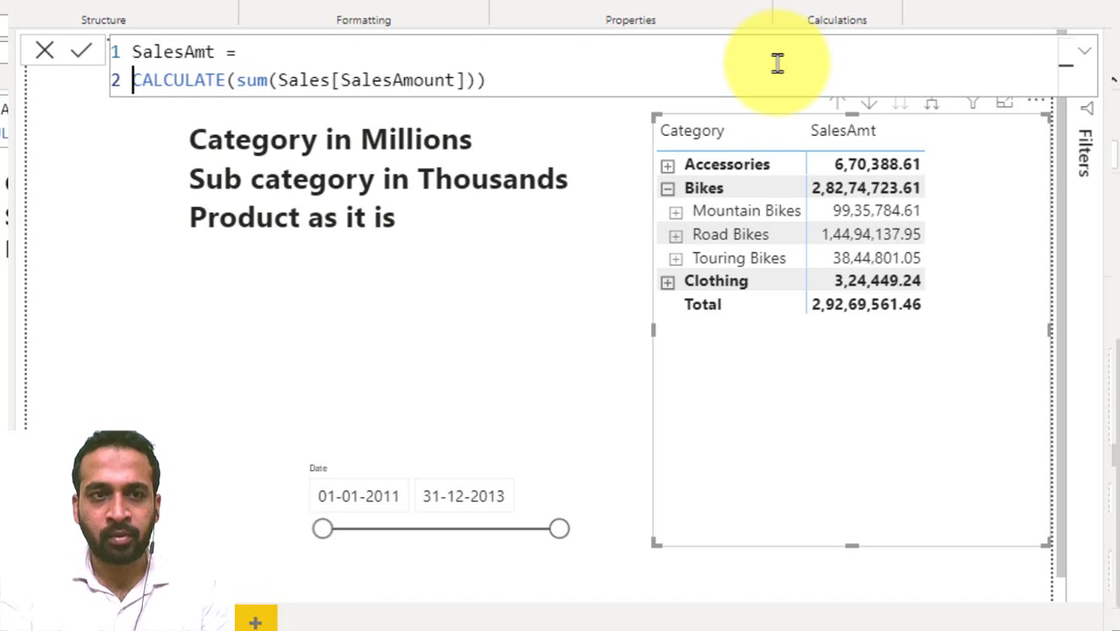
Prefix the CALCULATE expression with 'VAR _SalesAmt =' to store the sum in a variable.
{"action": "type", "text": "Var"}
{"action": "key", "text": "BackSpace"}
{"action": "key", "text": "BackSpace"}
{"action": "type", "text": "AR"}
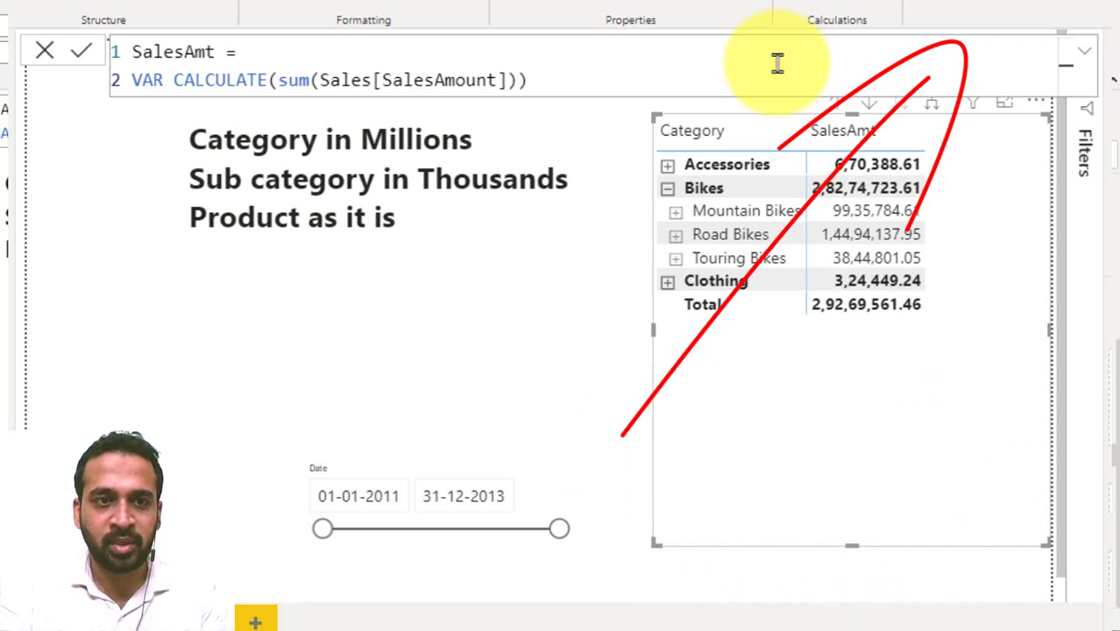
{"action": "type", "text": "_SalesAmt "}
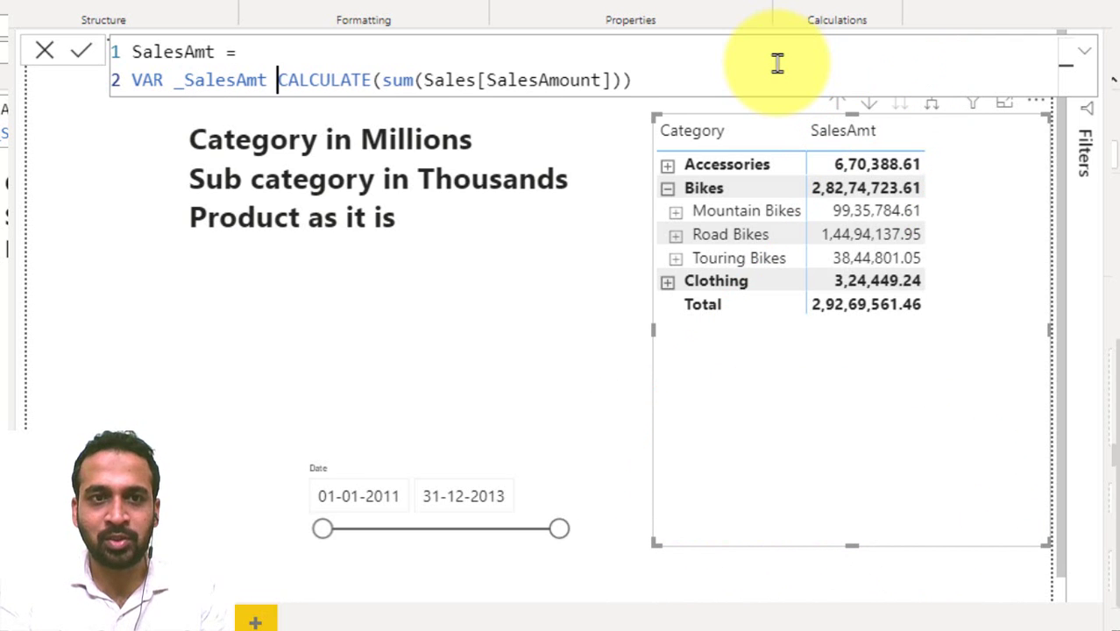
{"action": "type", "text": "="}
{"action": "key", "text": "shift+End"}
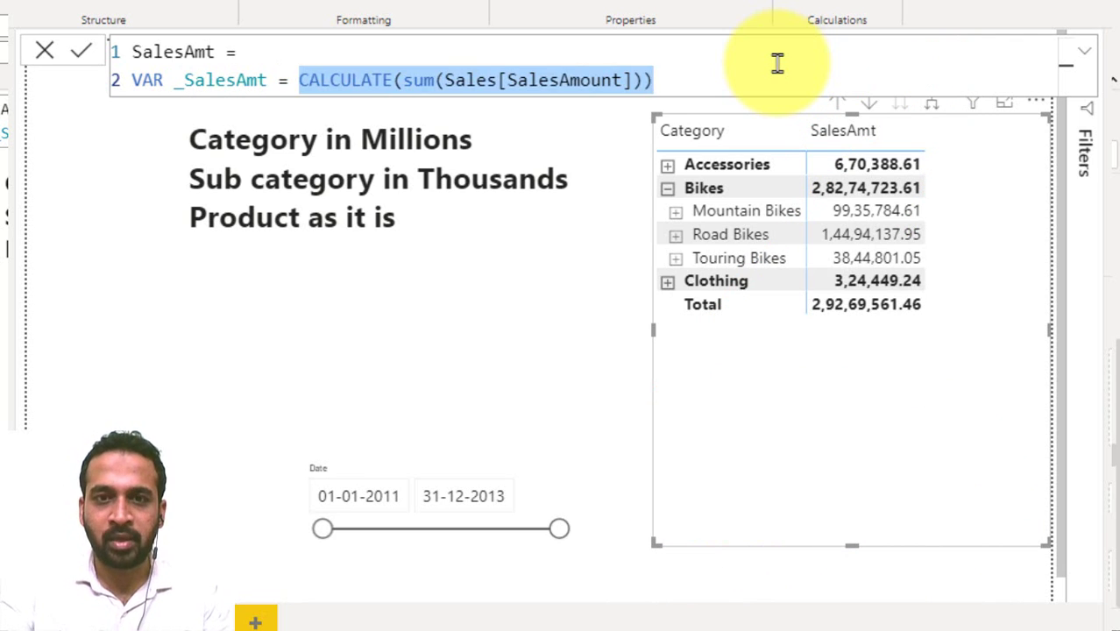
{"action": "key", "text": "End"}
Add a RETURN line followed by SWITCH(TRUE(), on the next line.
{"action": "key", "text": "shift+Return"}
{"action": "type", "text": "RE"}
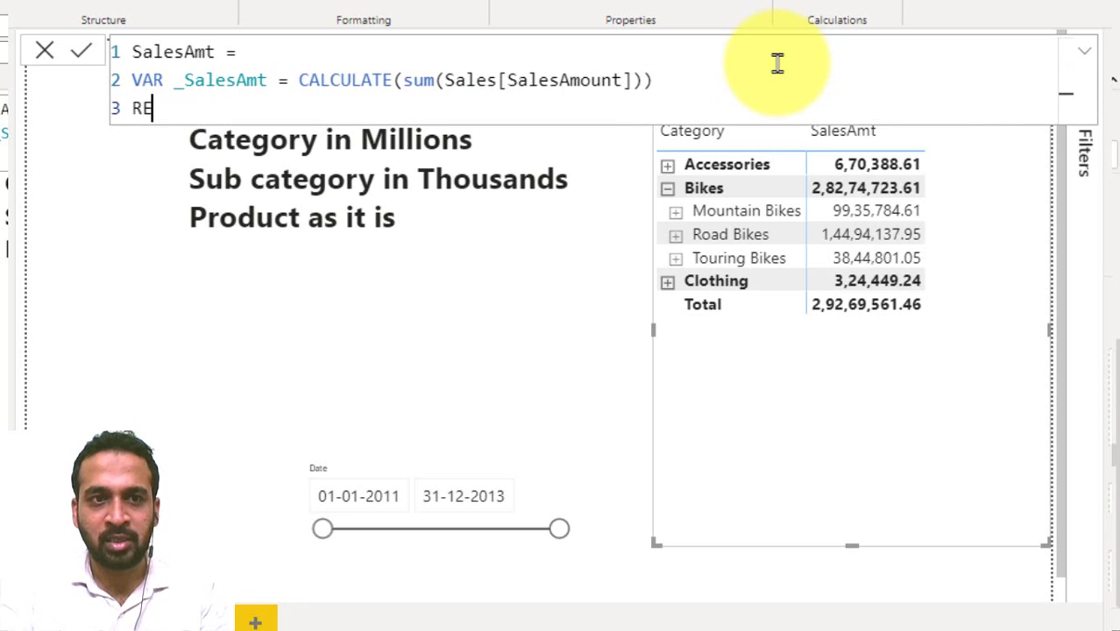
{"action": "type", "text": "TURN"}
{"action": "key", "text": "shift+Return"}
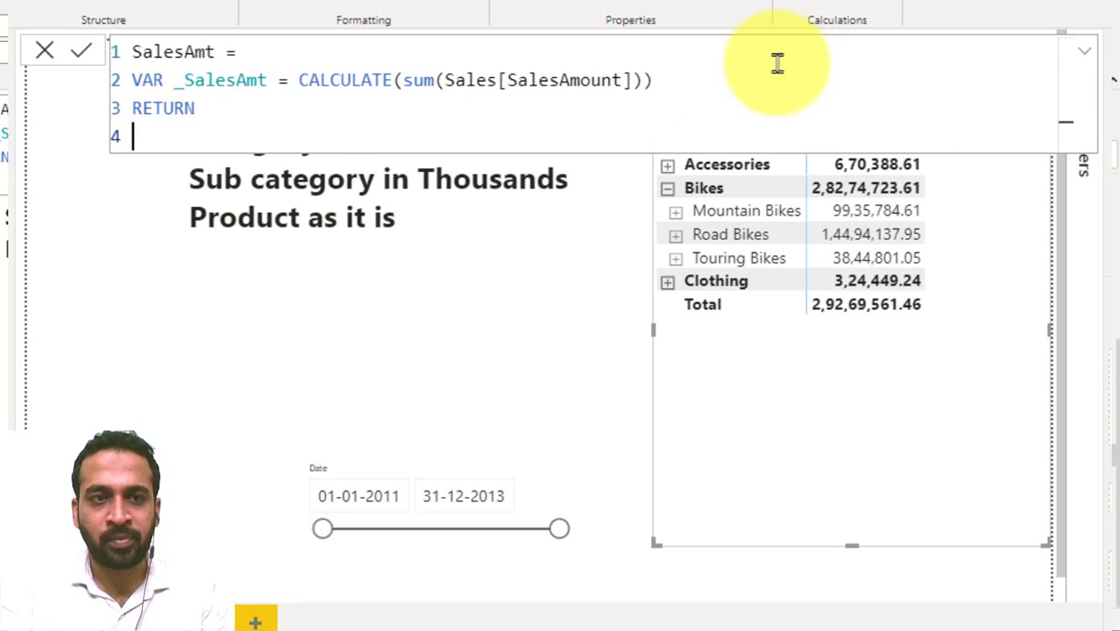
{"action": "type", "text": "swti"}
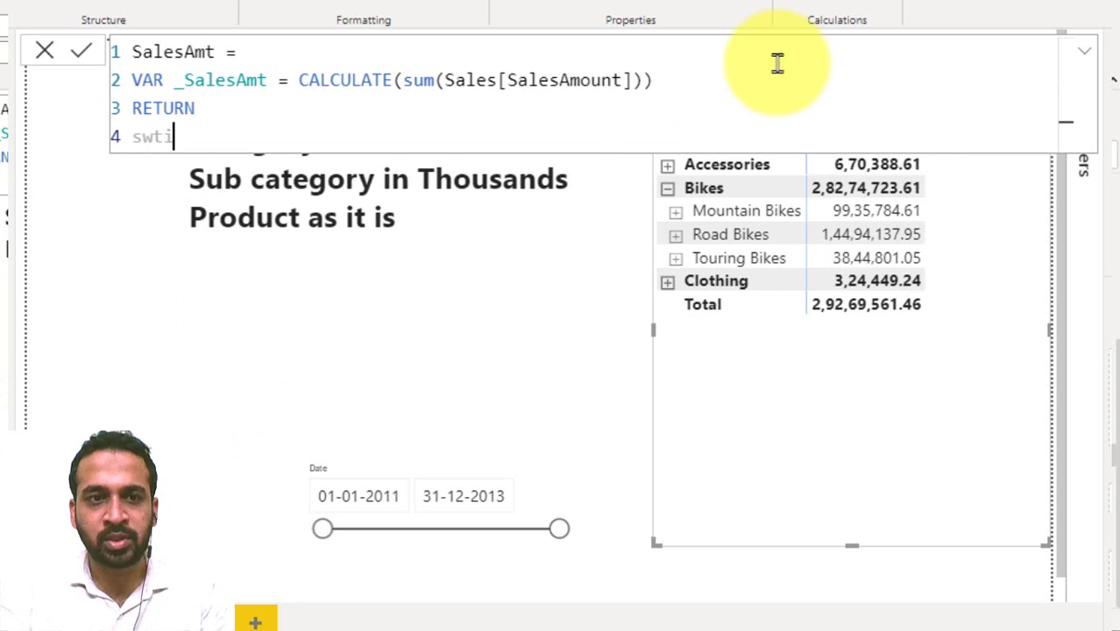
{"action": "key", "text": "BackSpace"}
{"action": "key", "text": "BackSpace"}
{"action": "type", "text": "i"}
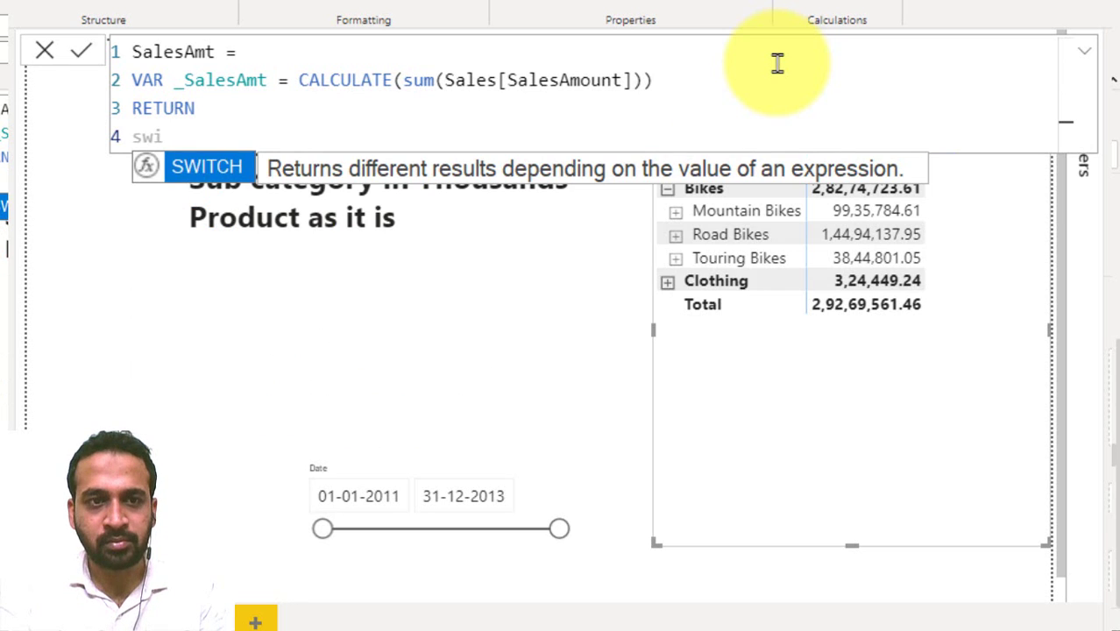
{"action": "key", "text": "Tab"}
{"action": "type", "text": "true"}
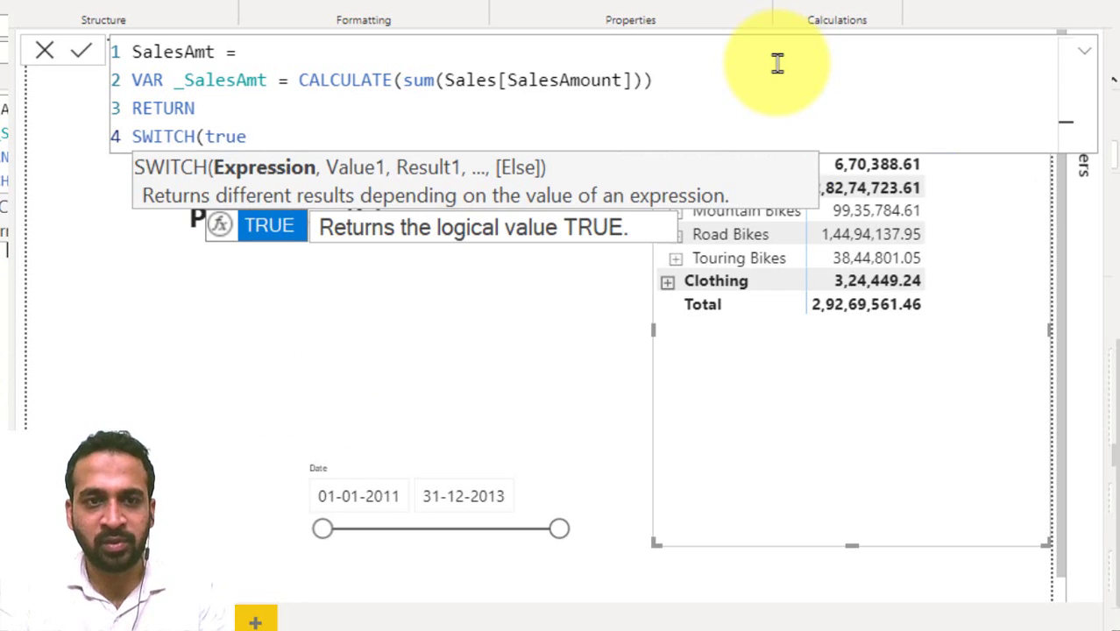
{"action": "key", "text": "Tab"}
{"action": "type", "text": ")"}
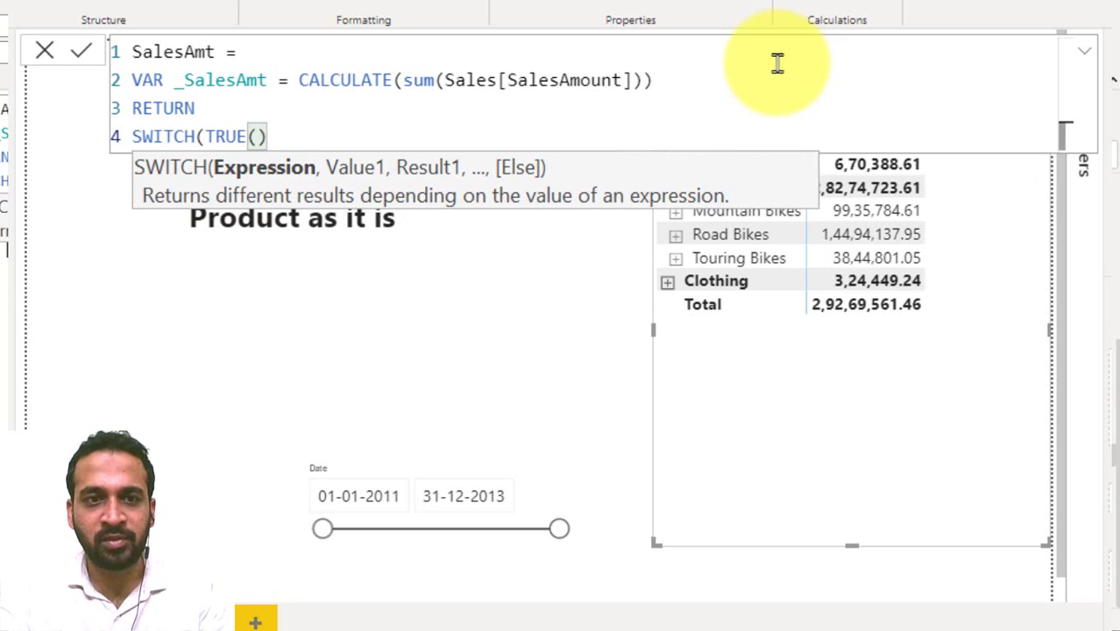
{"action": "type", "text": ","}
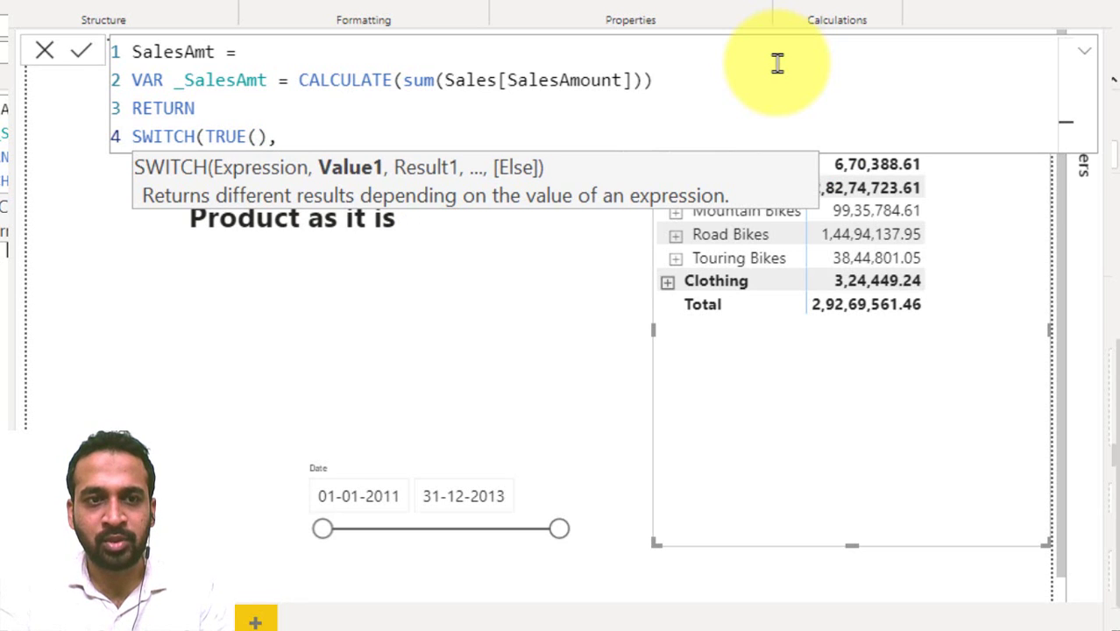
Add the first case ISINSCOPE(Products[EnglishProductName]), _SalesAmt on a new line.
{"action": "key", "text": "shift+Return"}
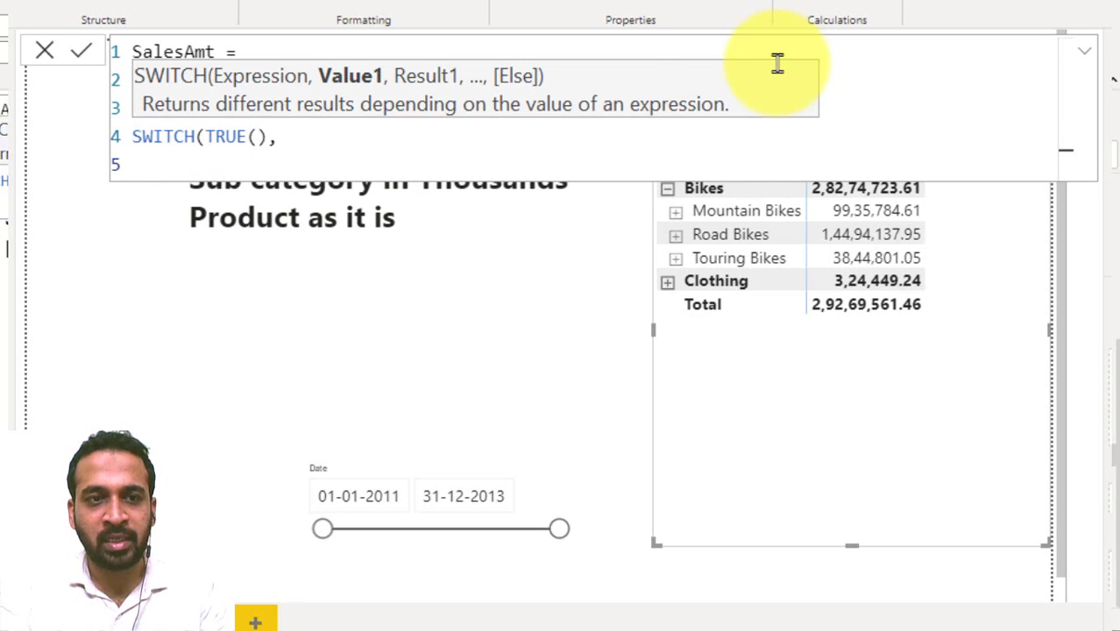
{"action": "type", "text": "isi"}
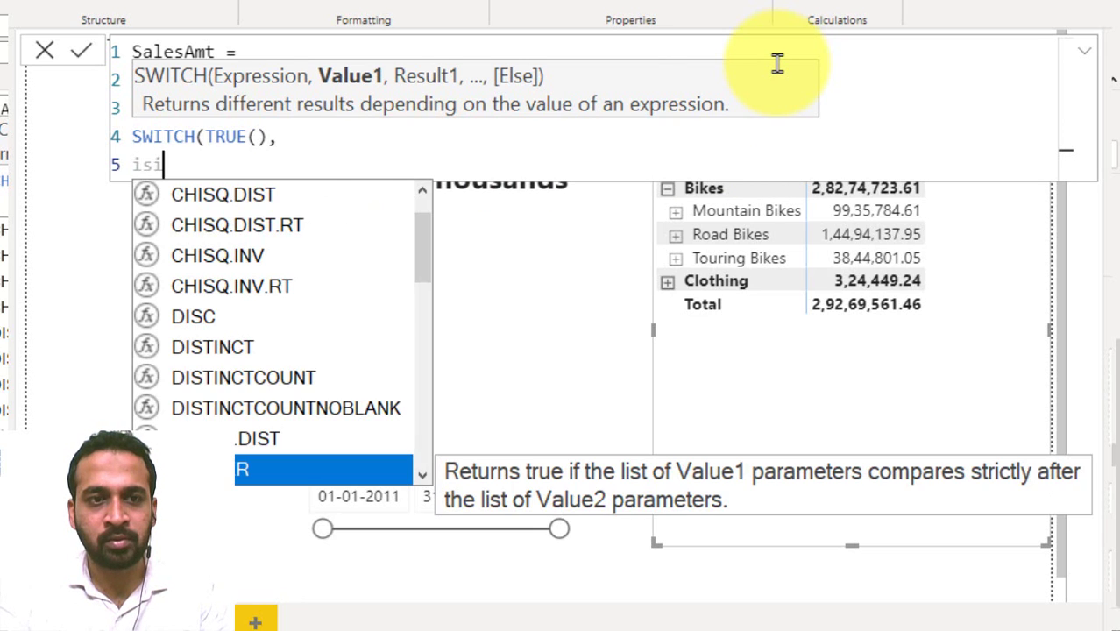
{"action": "type", "text": "nsc"}
{"action": "key", "text": "Tab"}
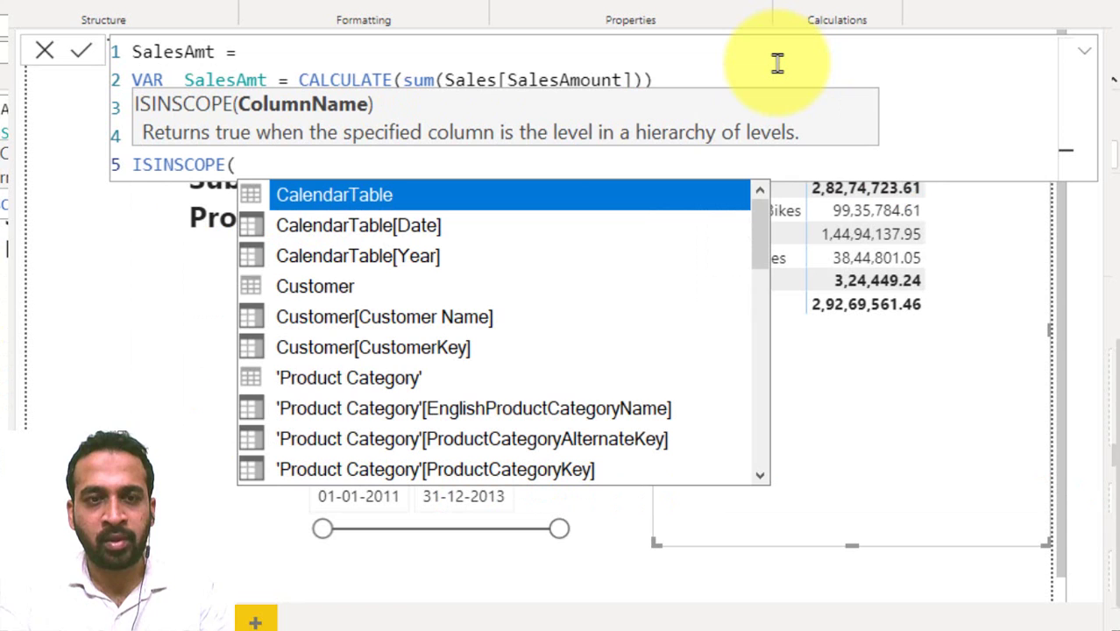
{"action": "type", "text": "produ"}
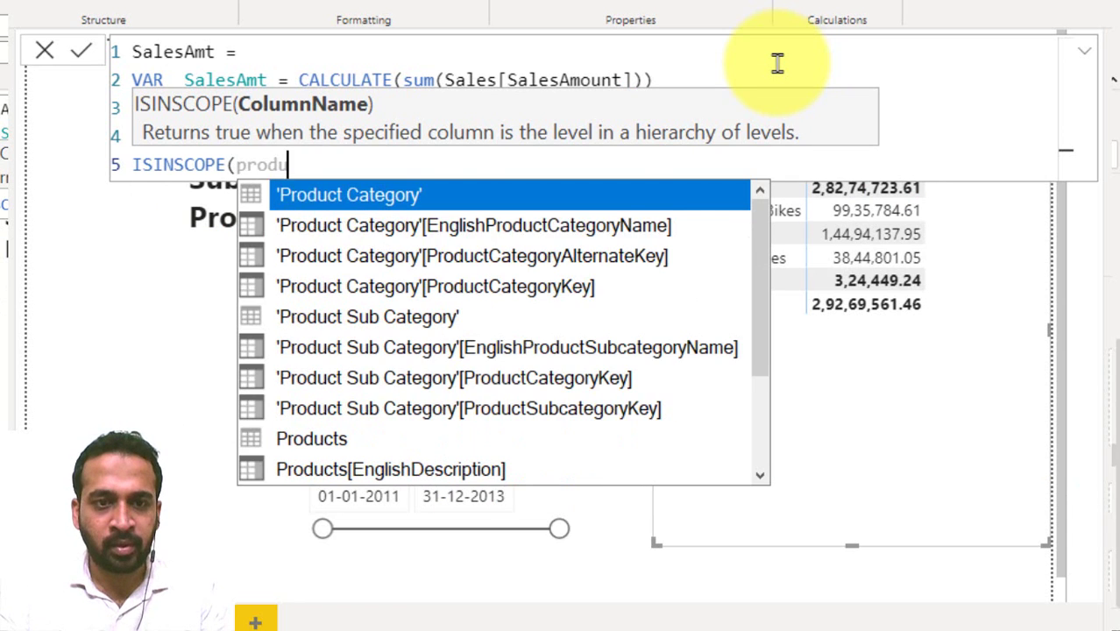
{"action": "key", "text": "Down"}
{"action": "key", "text": "Down"}
{"action": "key", "text": "Down"}
{"action": "key", "text": "Down"}
{"action": "key", "text": "Down"}
{"action": "key", "text": "Down"}
{"action": "key", "text": "Down"}
{"action": "key", "text": "Down"}
{"action": "key", "text": "Down"}
{"action": "key", "text": "Down"}
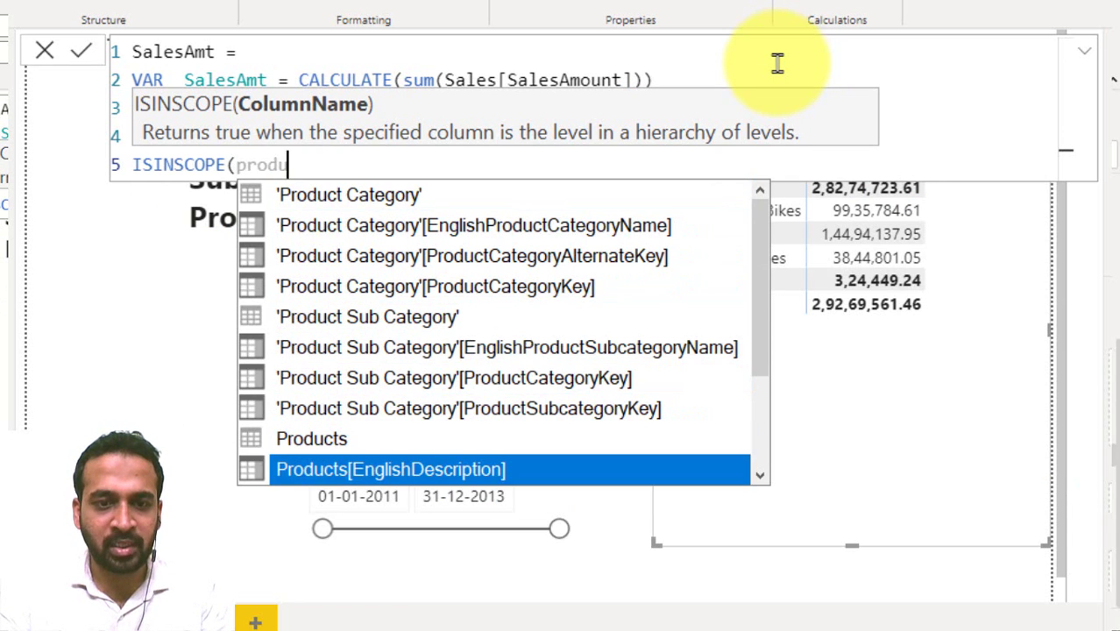
{"action": "key", "text": "Tab"}
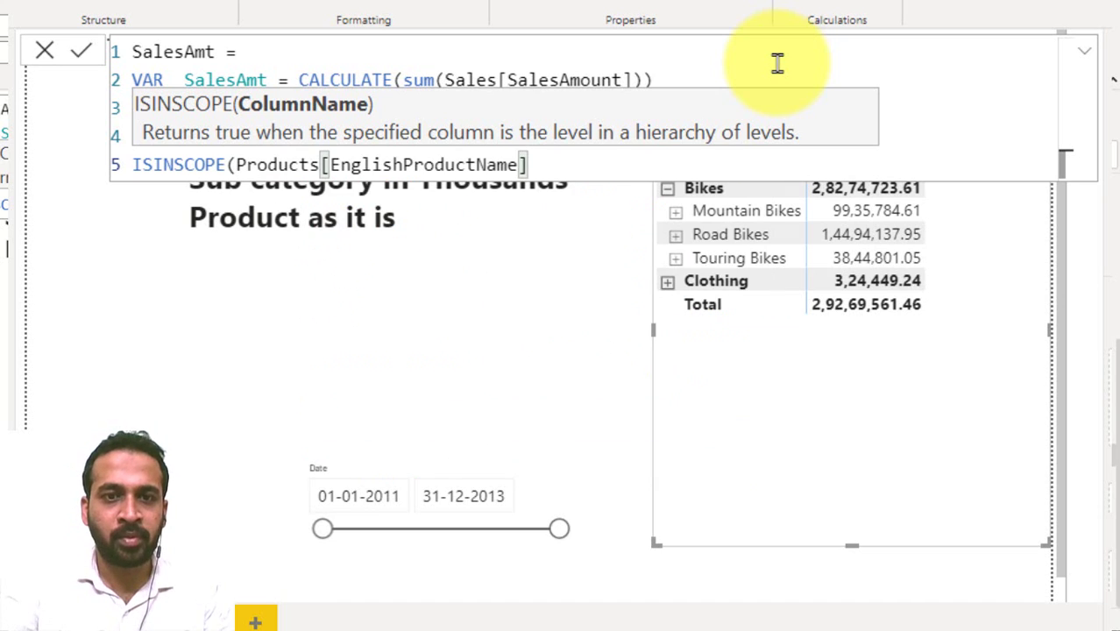
{"action": "type", "text": "), "}
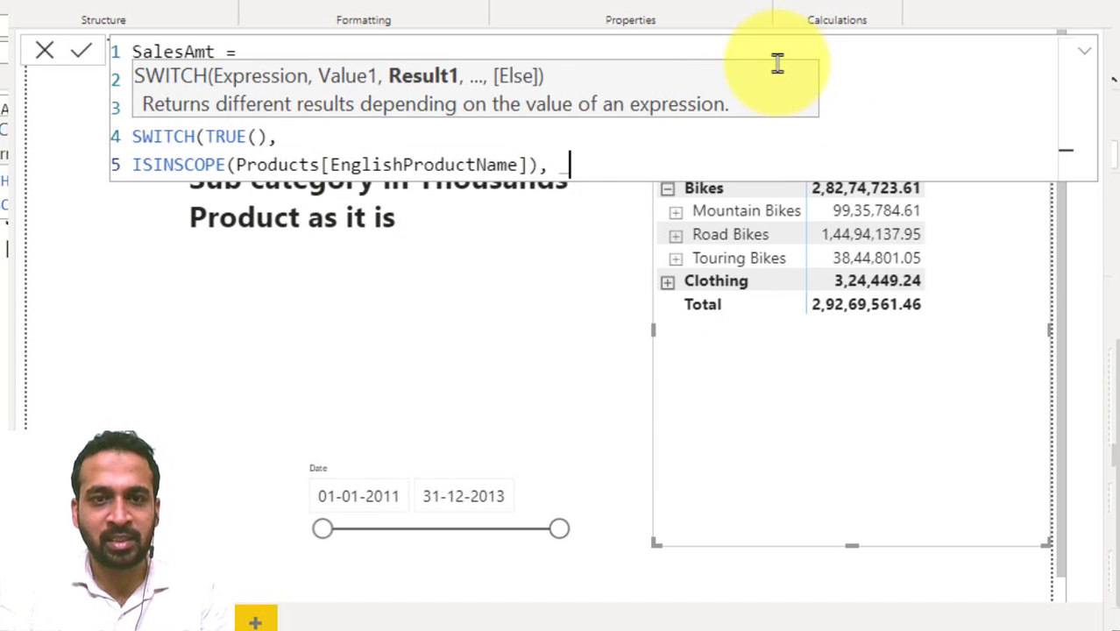
{"action": "type", "text": "_SalesAmt"}
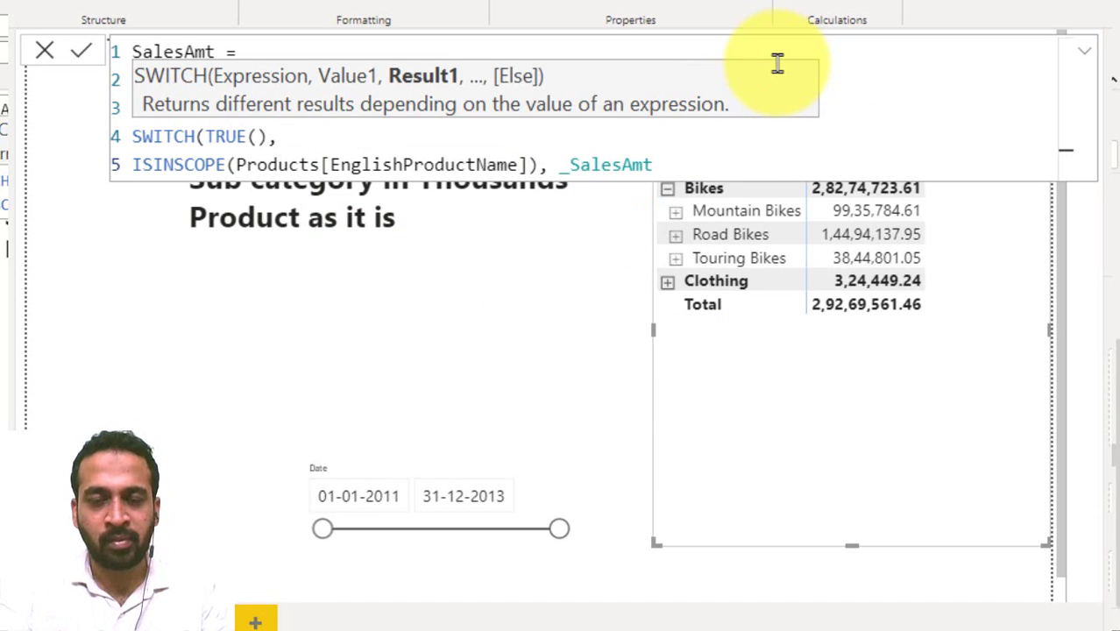
{"action": "type", "text": ","}
Add a subcategory case: ISINSCOPE on the subcategory name column returning DIVIDE(_SalesAmt,1000).
{"action": "key", "text": "shift+Return"}
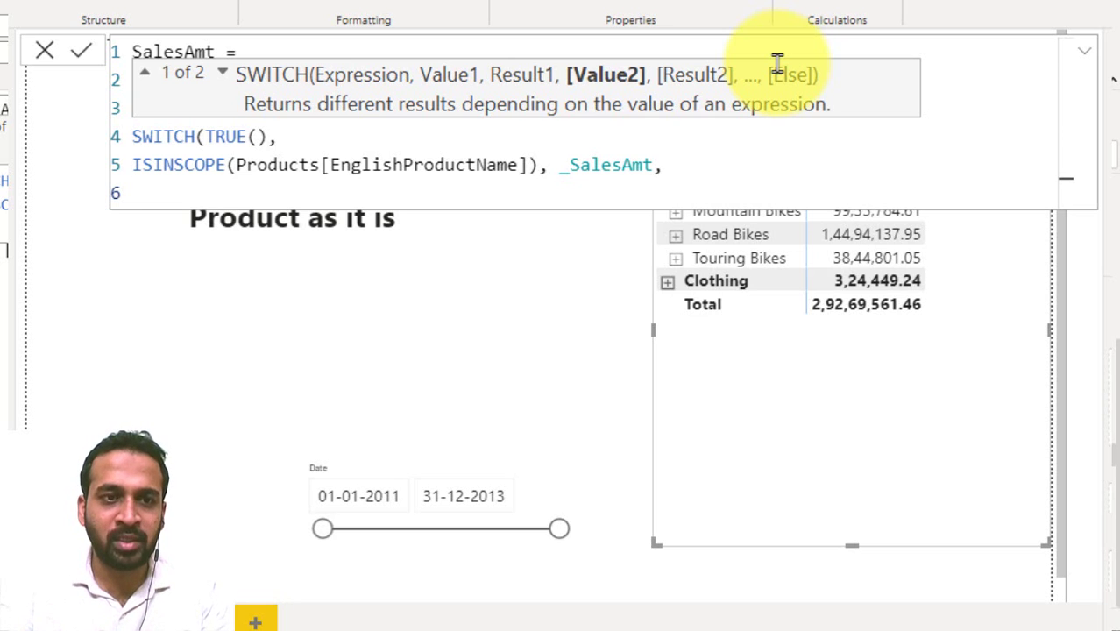
{"action": "type", "text": "isin"}
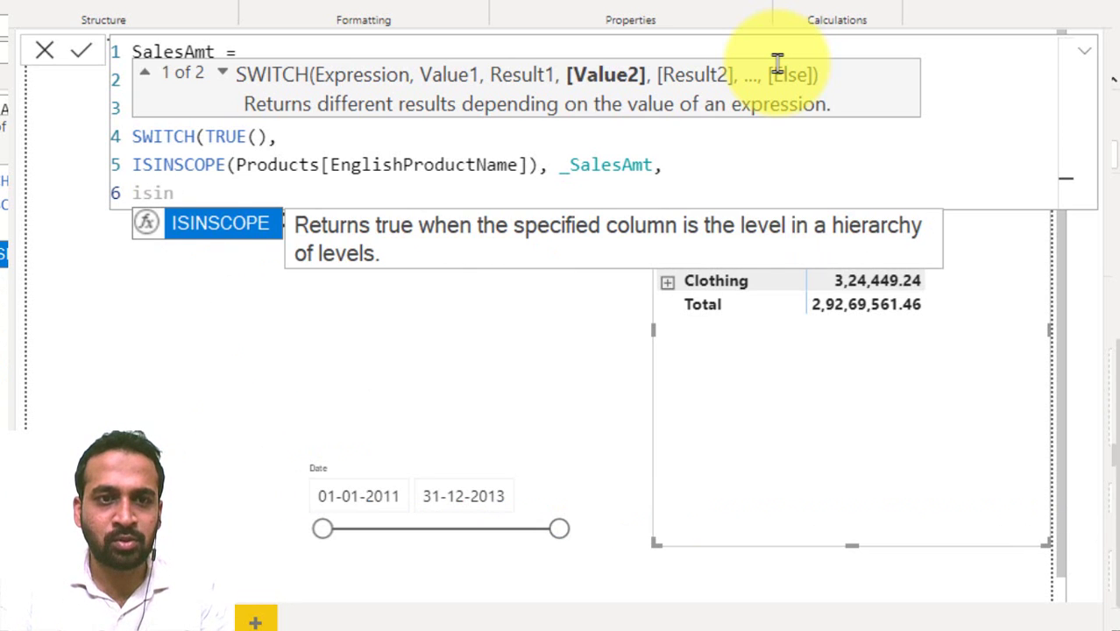
{"action": "key", "text": "Tab"}
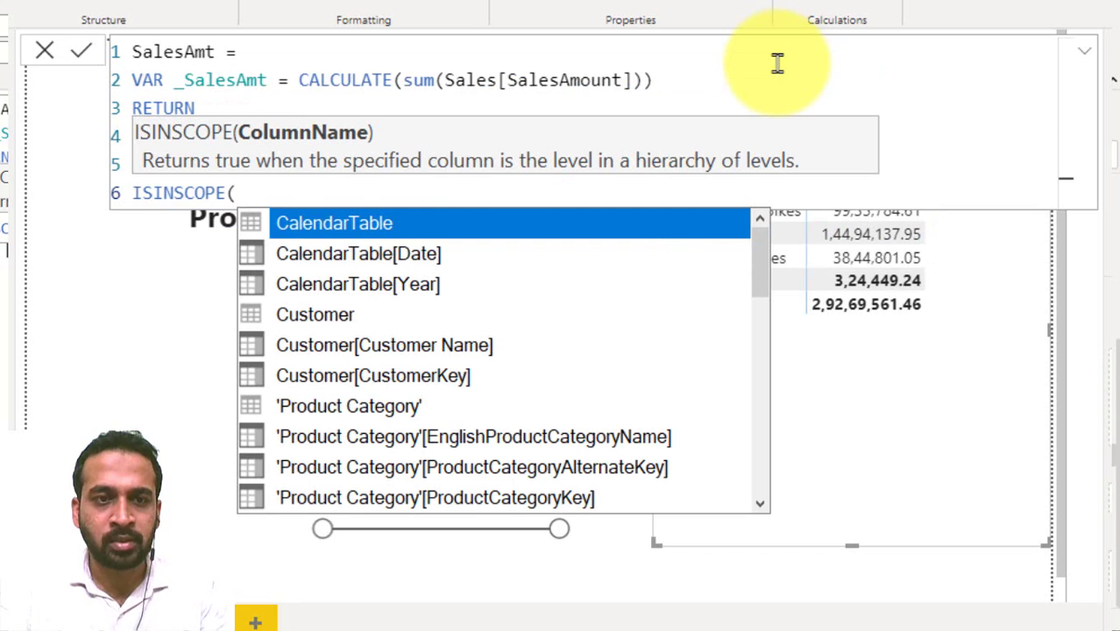
{"action": "type", "text": "subcate"}
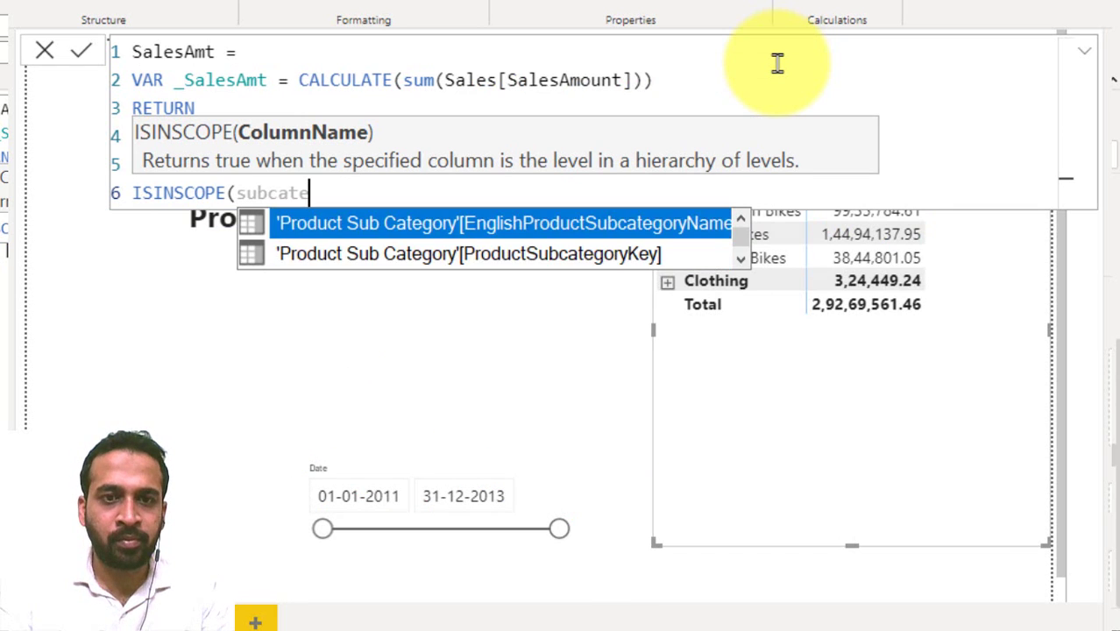
{"action": "key", "text": "Tab"}
{"action": "type", "text": "), di"}
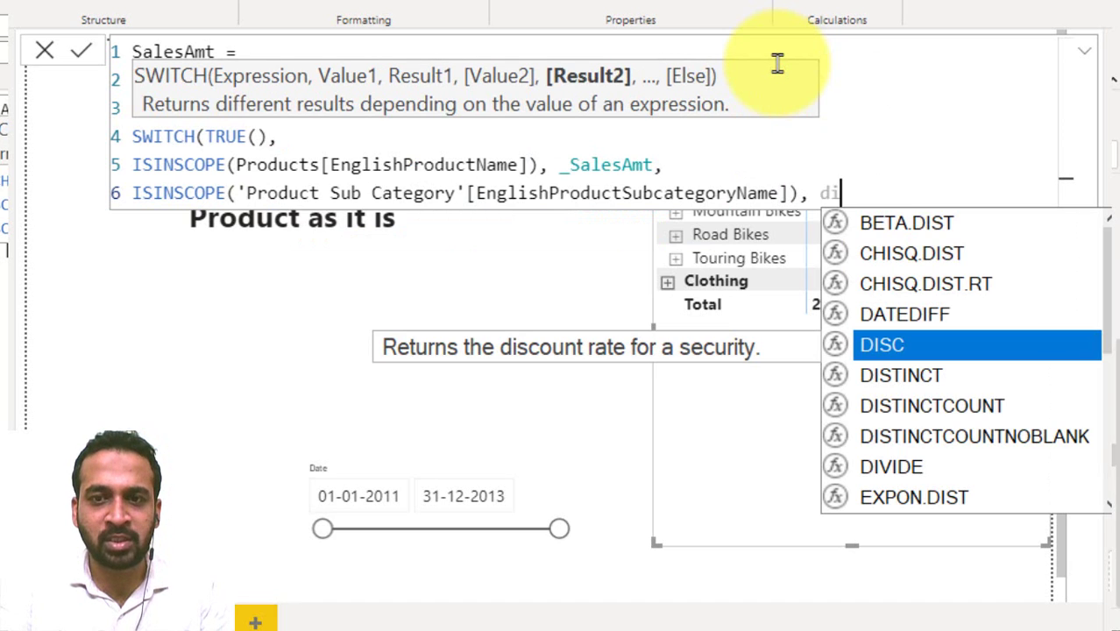
{"action": "type", "text": "vi"}
{"action": "key", "text": "Tab"}
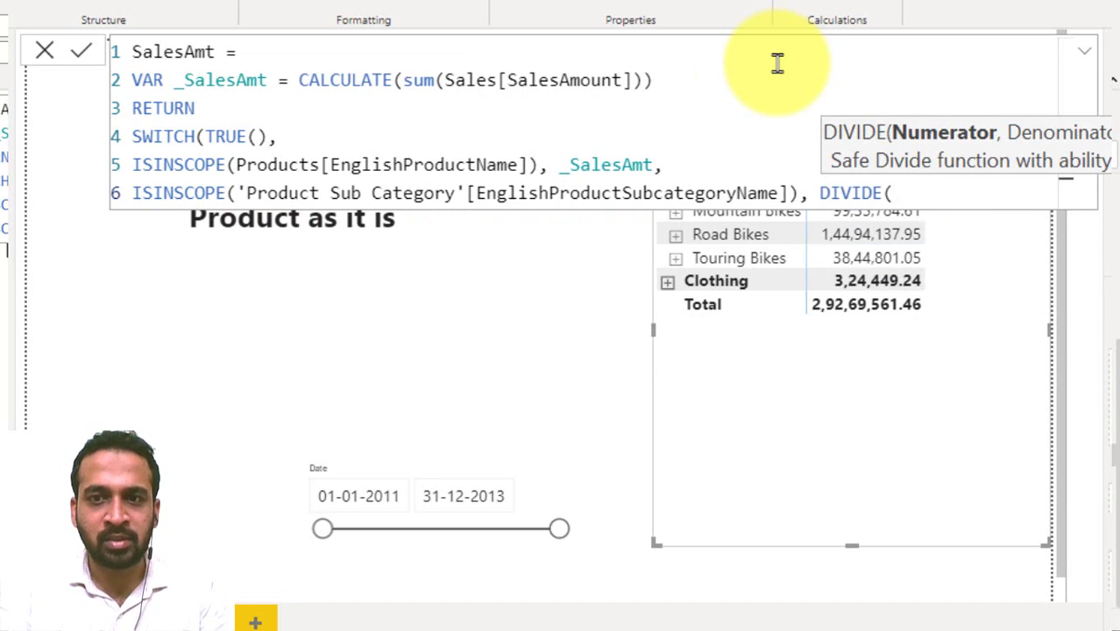
{"action": "type", "text": "_sa"}
{"action": "type", "text": "lesAmt,"}
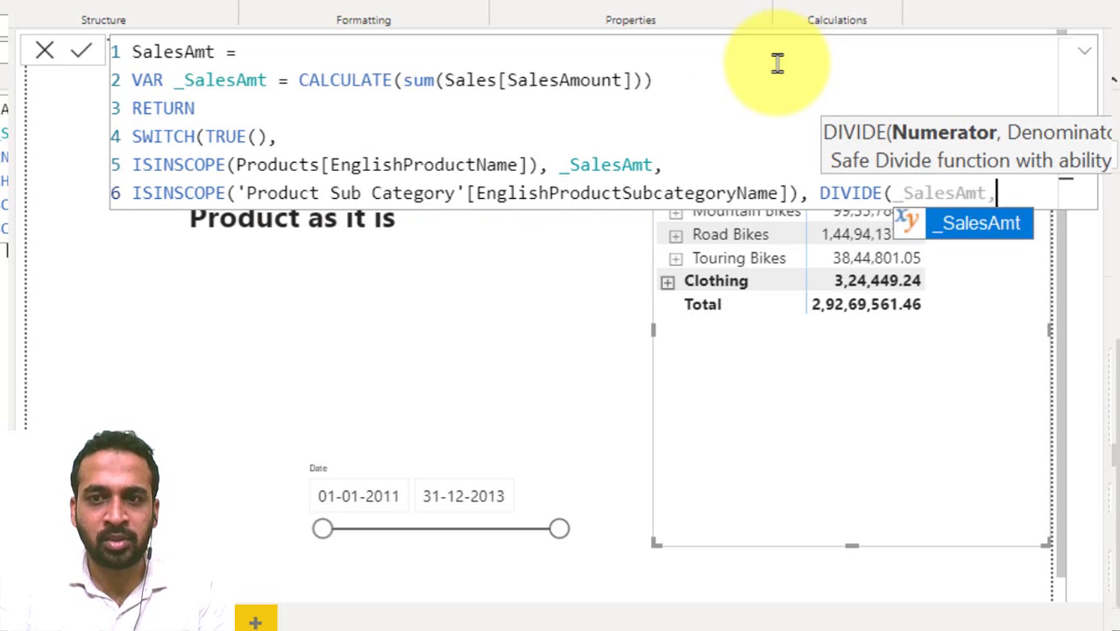
{"action": "type", "text": "1000)"}
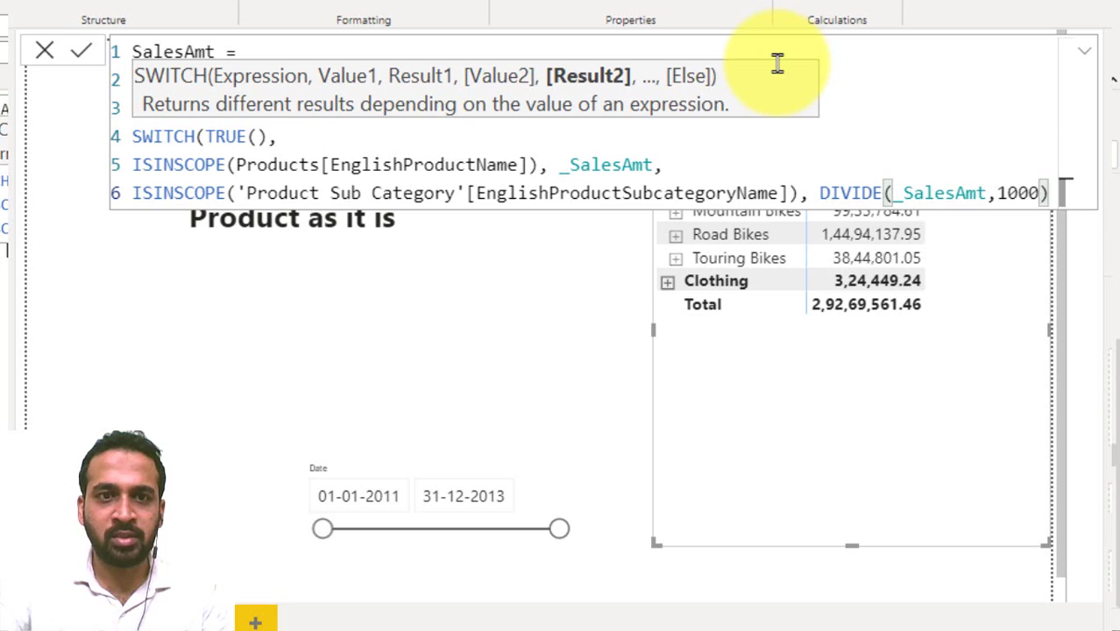
Add ISINSCOPE('Product Category'[EnglishProductCategoryName]), DIVIDE(_SalesAmt,1000000) and close the SWITCH with ')'.
{"action": "key", "text": "shift+Return"}
{"action": "type", "text": ","}
{"action": "key", "text": "shift+Return"}
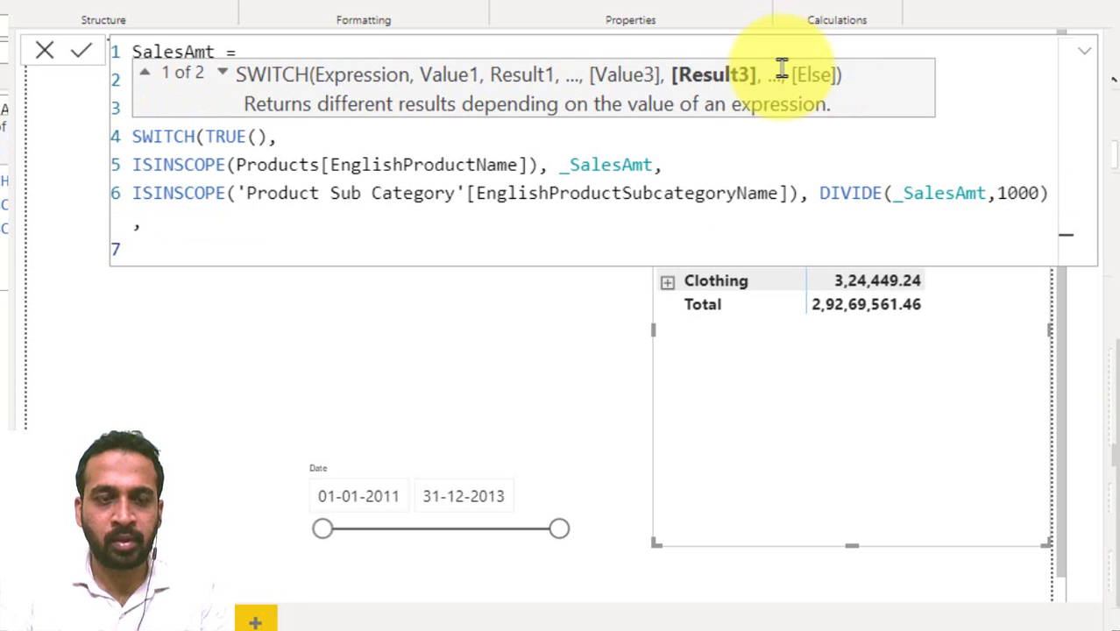
{"action": "type", "text": "isins"}
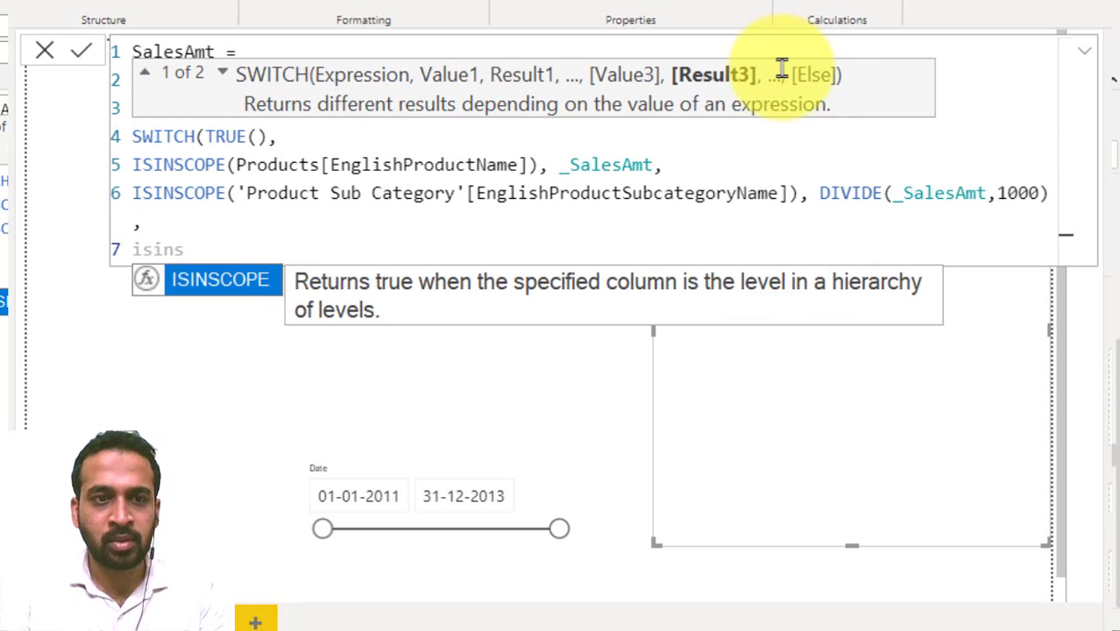
{"action": "key", "text": "Tab"}
{"action": "type", "text": "categ"}
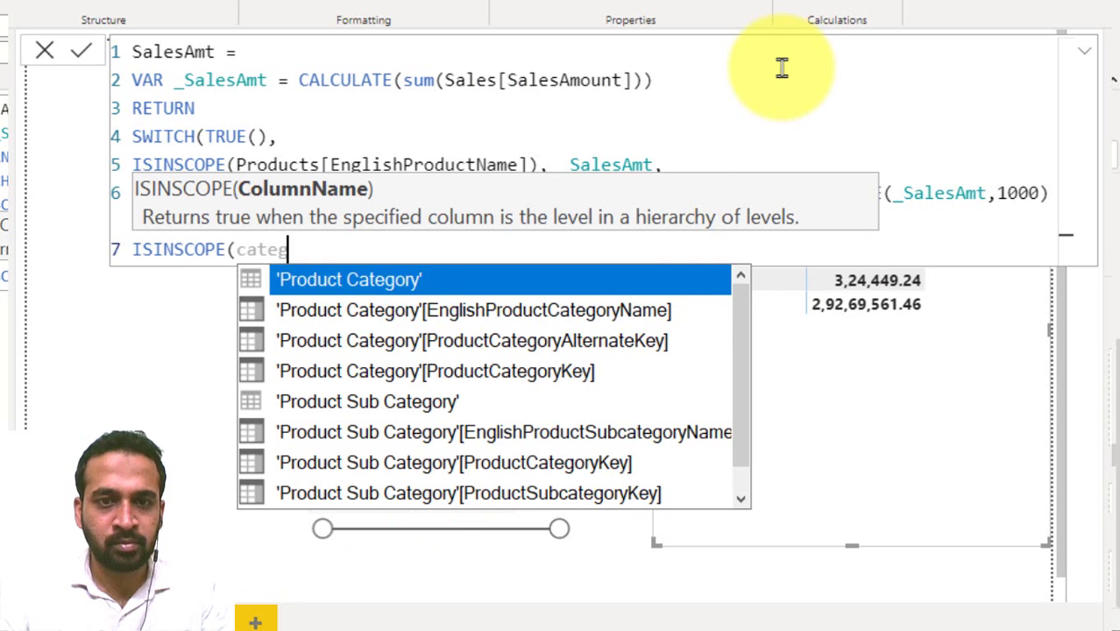
{"action": "key", "text": "Down"}
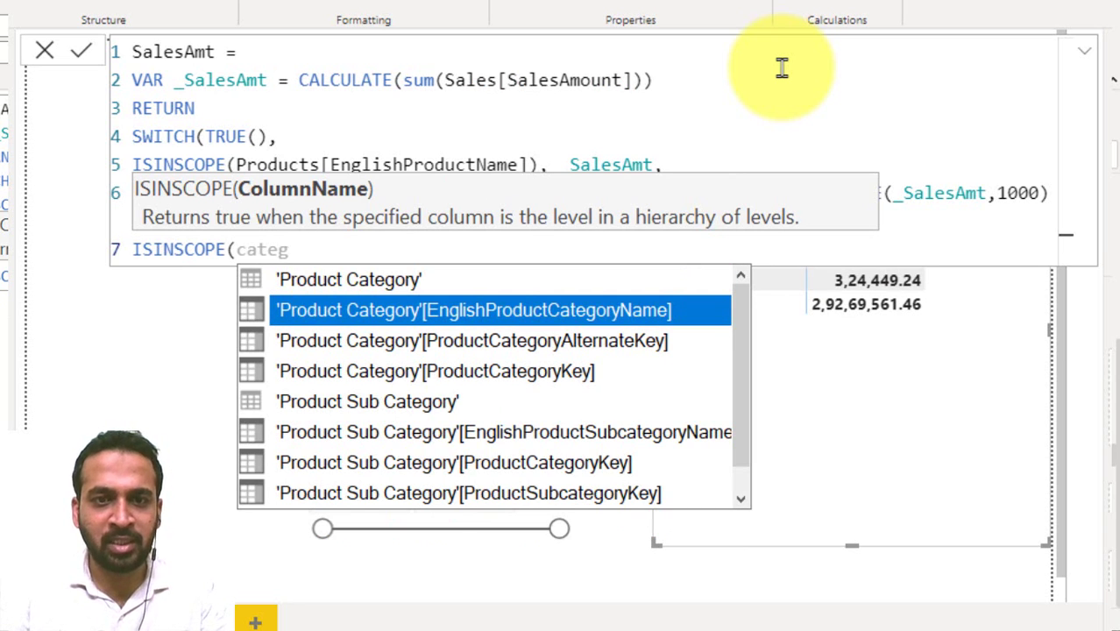
{"action": "key", "text": "Tab"}
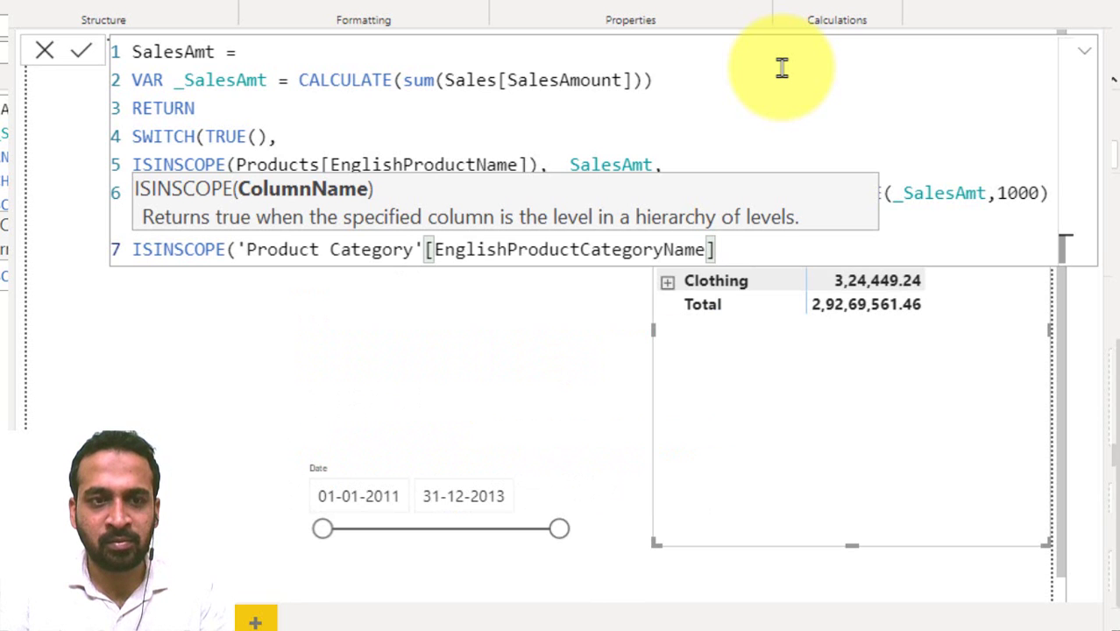
{"action": "type", "text": ")"}
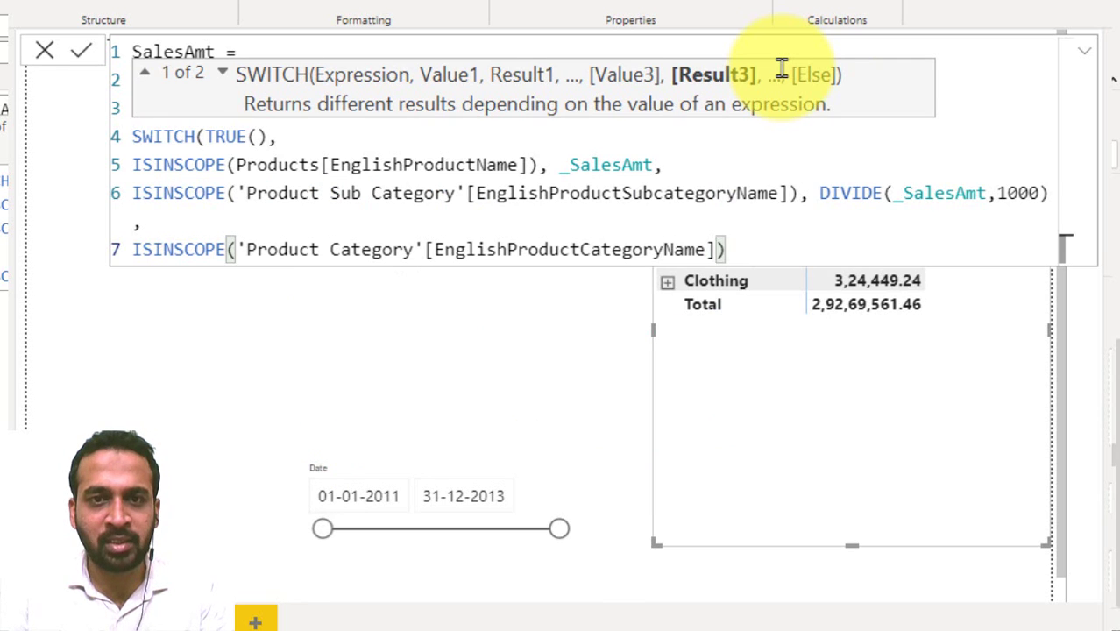
{"action": "type", "text": ", divi"}
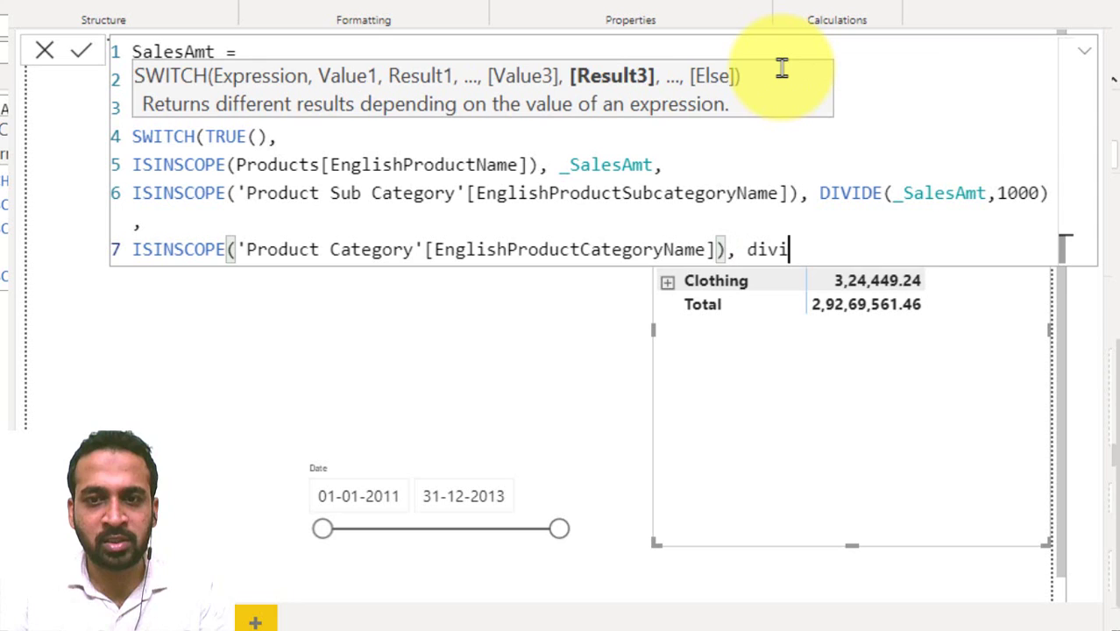
{"action": "key", "text": "Tab"}
{"action": "type", "text": "_sa"}
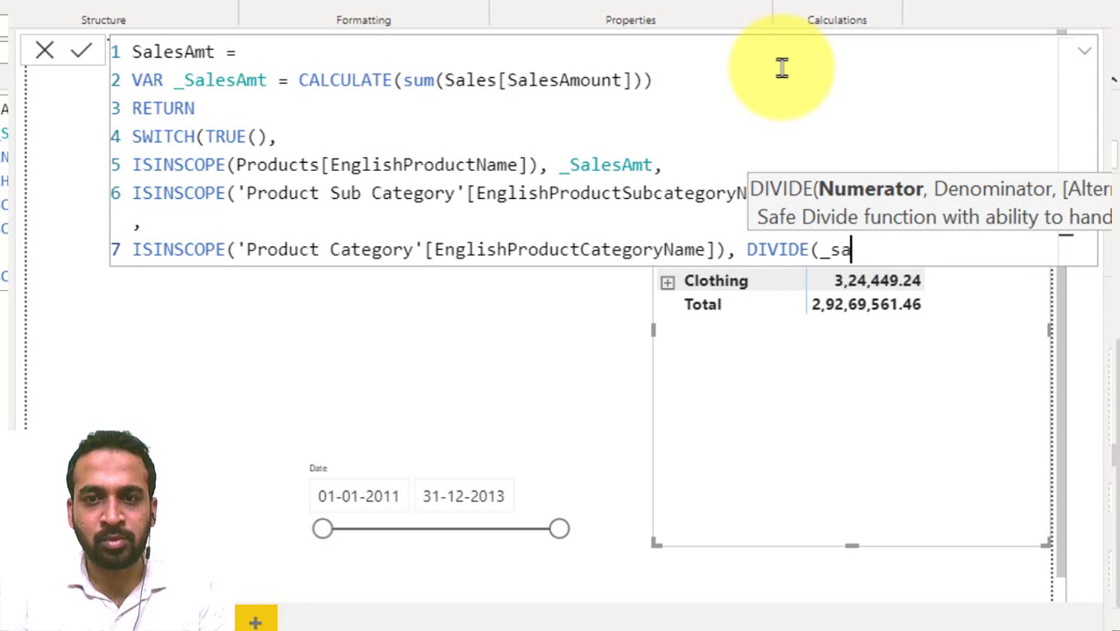
{"action": "type", "text": "lesamt,10"}
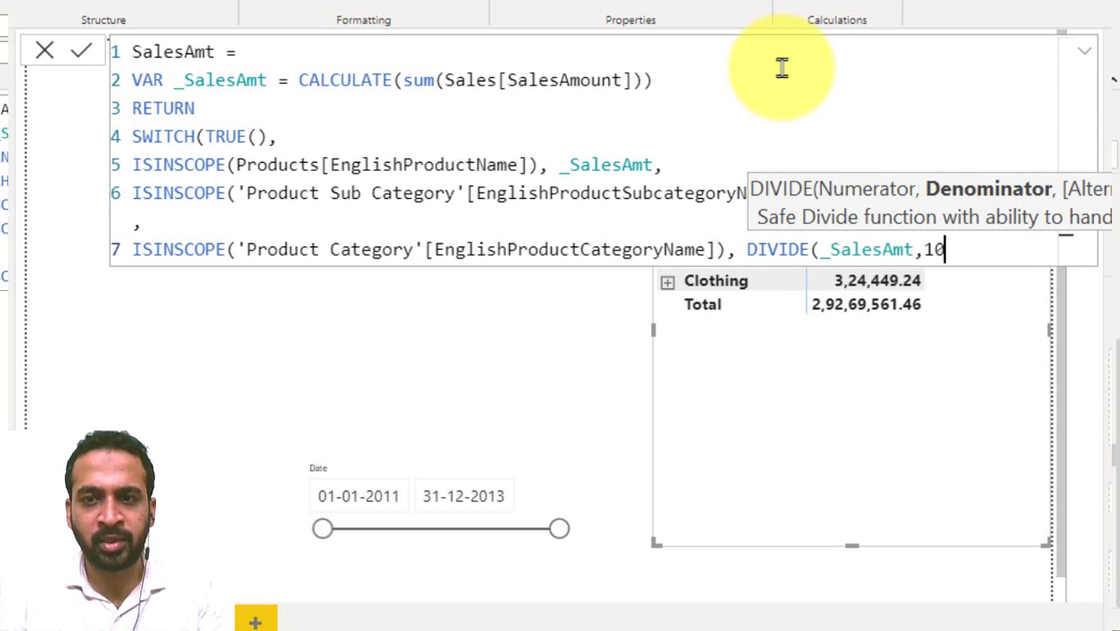
{"action": "type", "text": "00000)"}
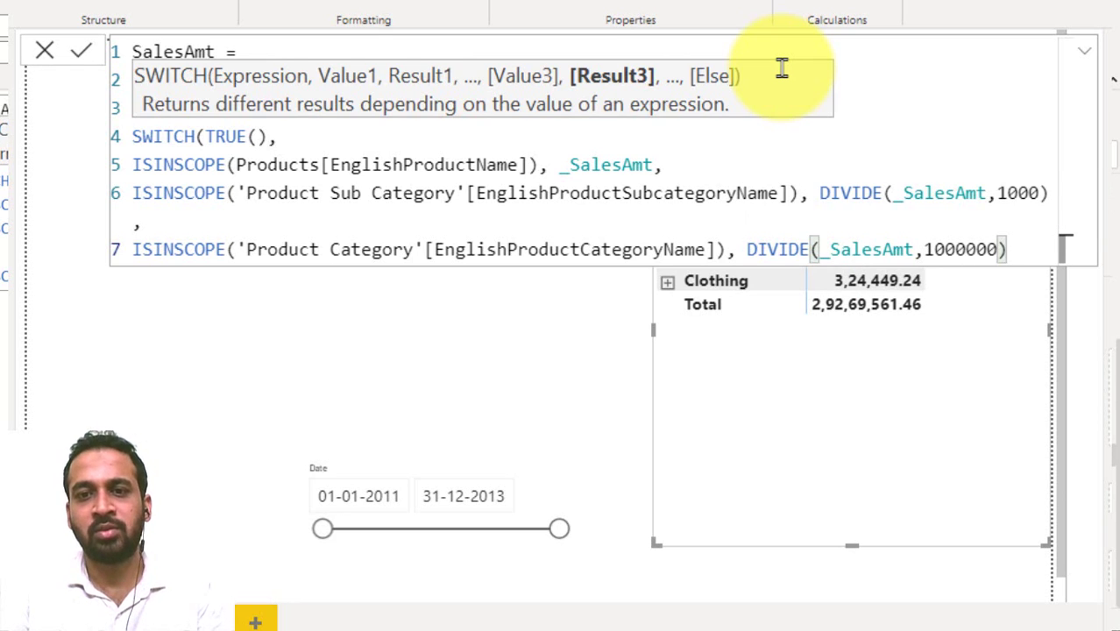
{"action": "key", "text": "Return"}
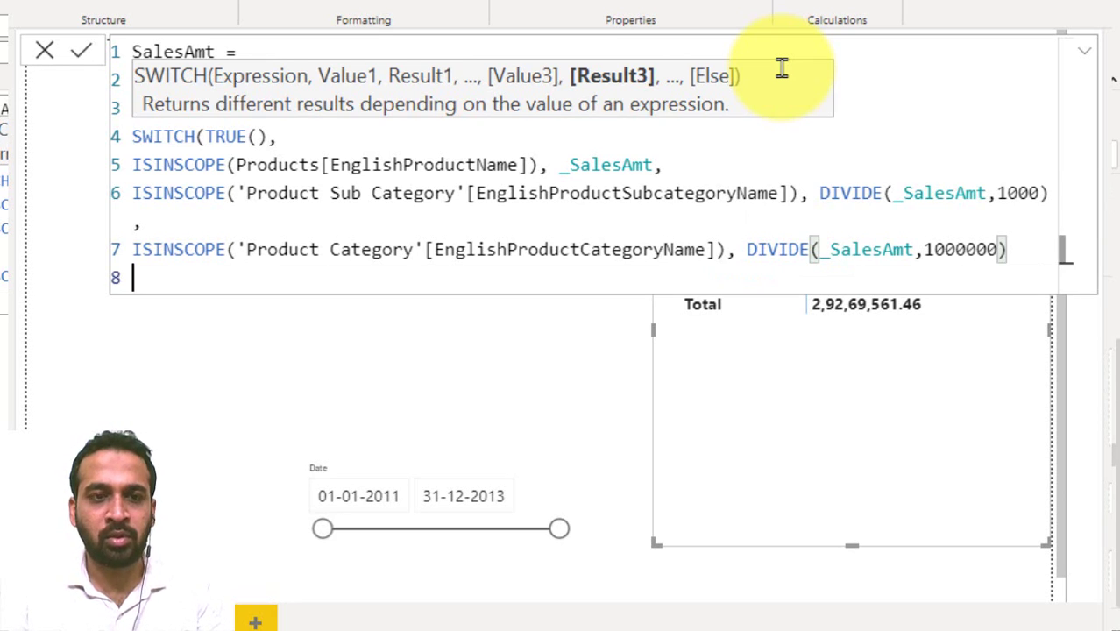
{"action": "type", "text": ")"}
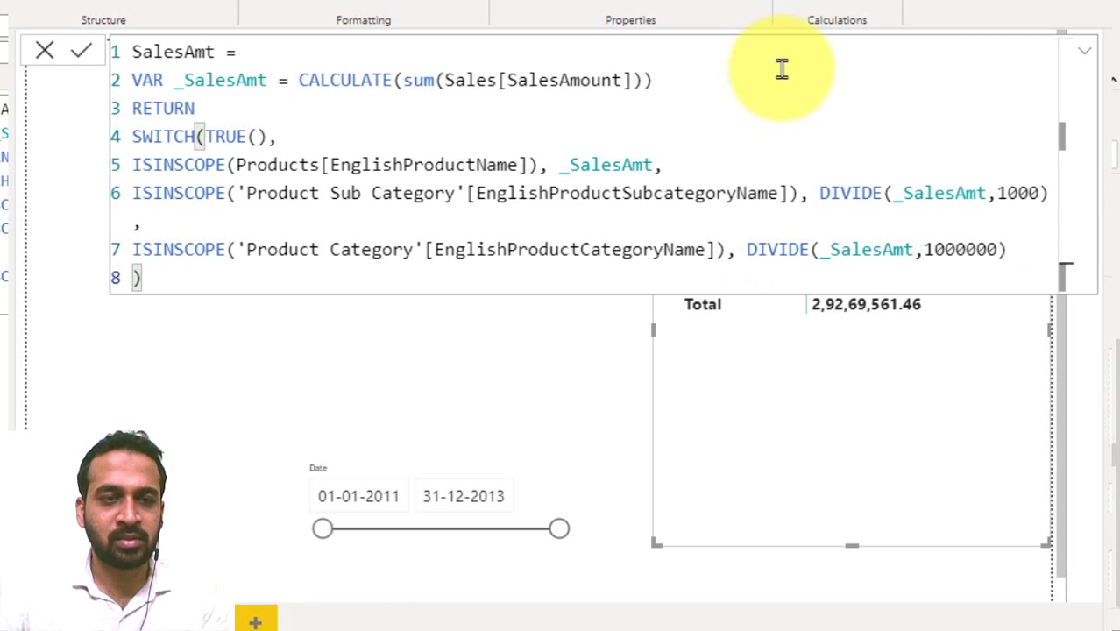
Commit SalesAmt, drill up, and expand Accessories (0.67) and its Bottles and Cages subcategory.
{"action": "left_click", "coordinate": [81, 55]}
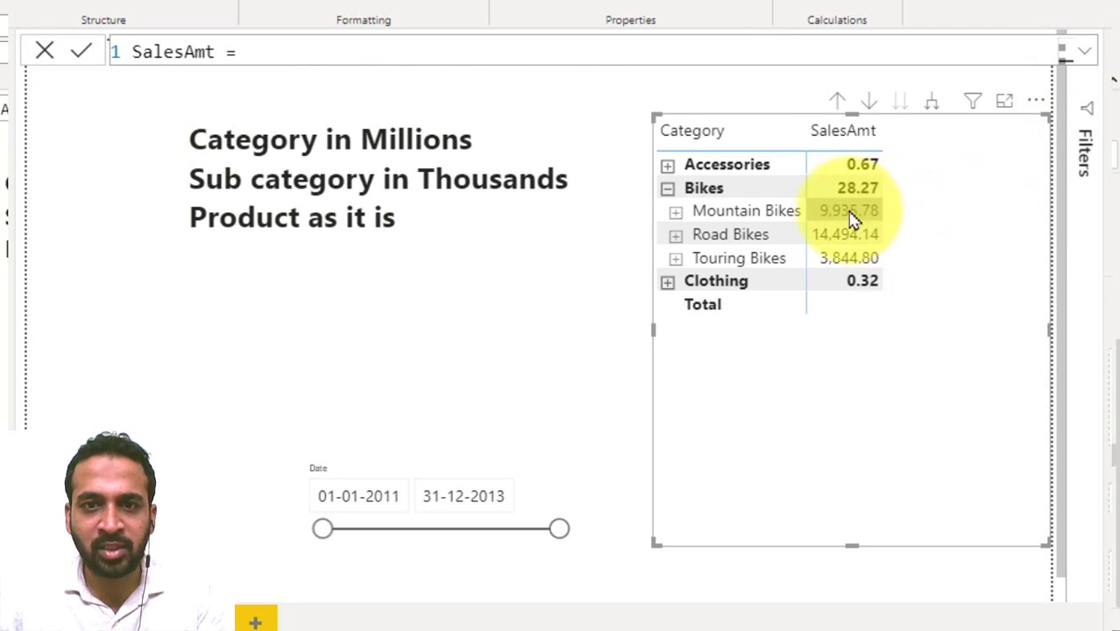
{"action": "left_click", "coordinate": [840, 103]}
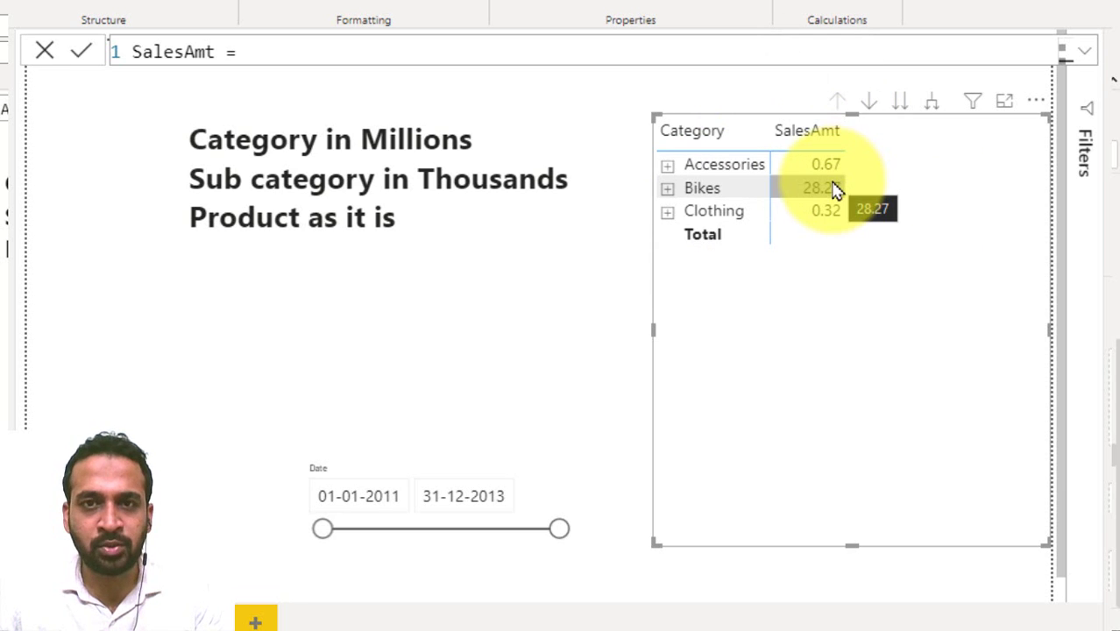
{"action": "left_click", "coordinate": [666, 166]}
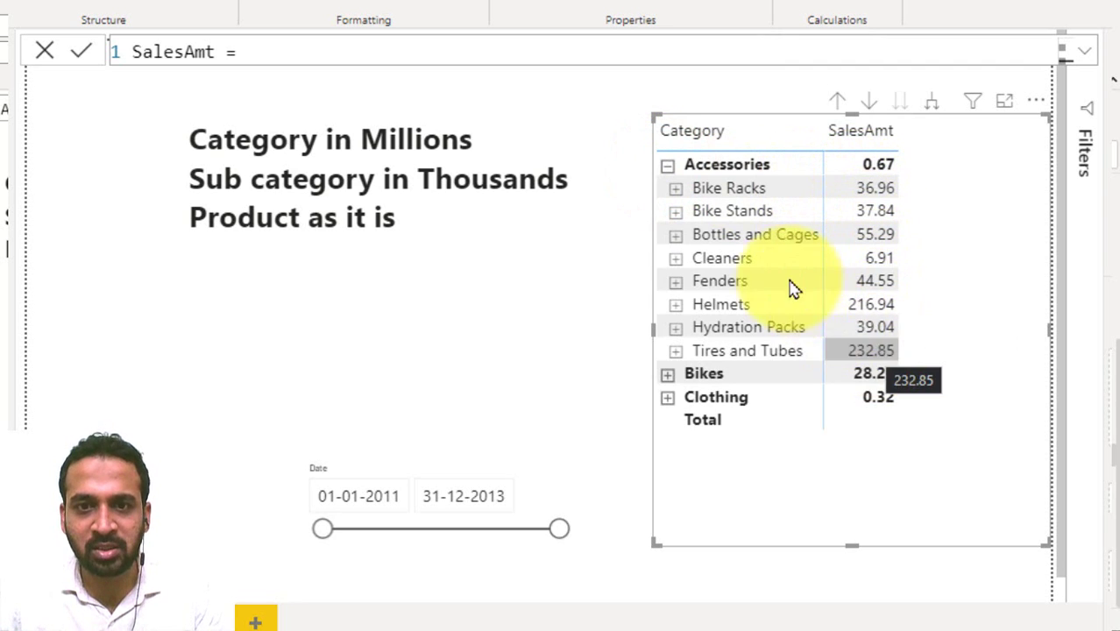
{"action": "left_click", "coordinate": [677, 240]}
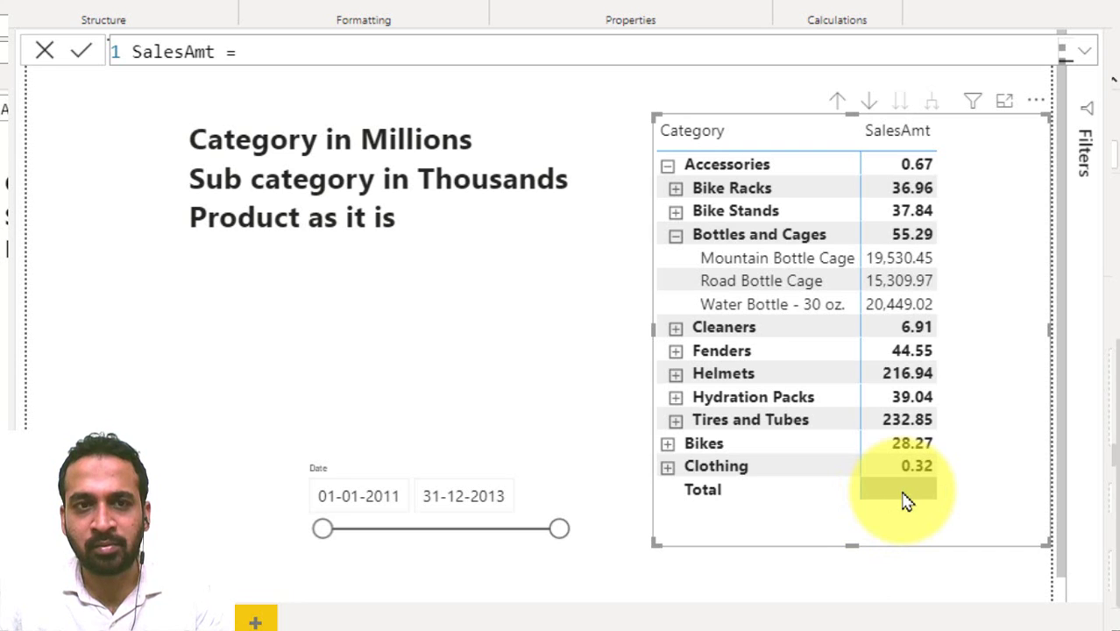
{"action": "left_click", "coordinate": [1083, 53]}
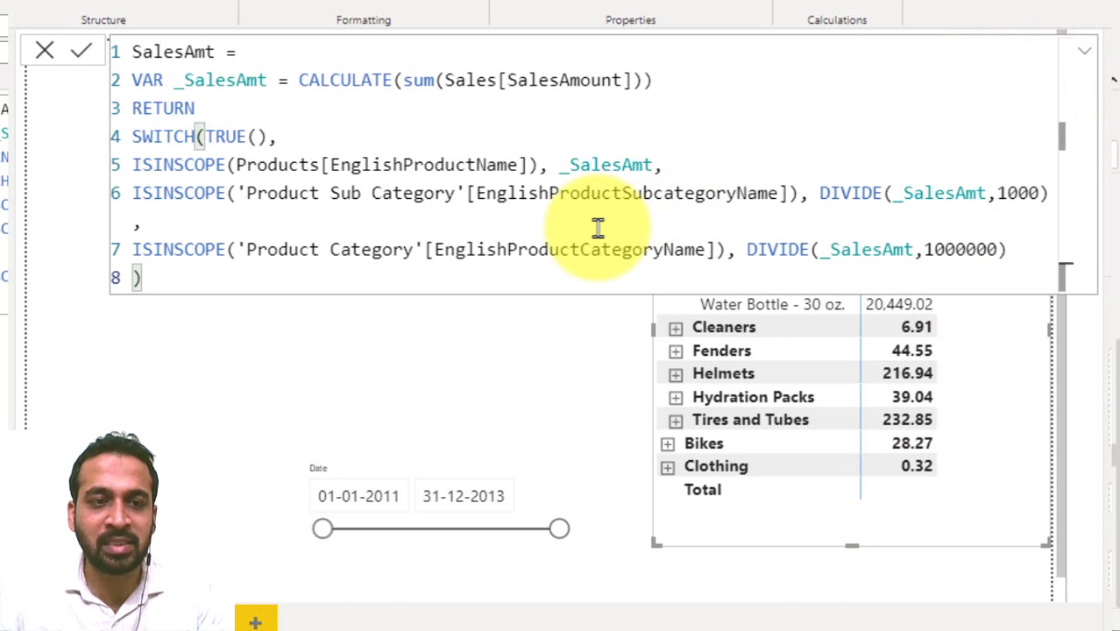
Add a default DIVIDE(_SalesAmt,1000000) to the SWITCH, with the closing ')' on line 9.
{"action": "key", "text": "Left"}
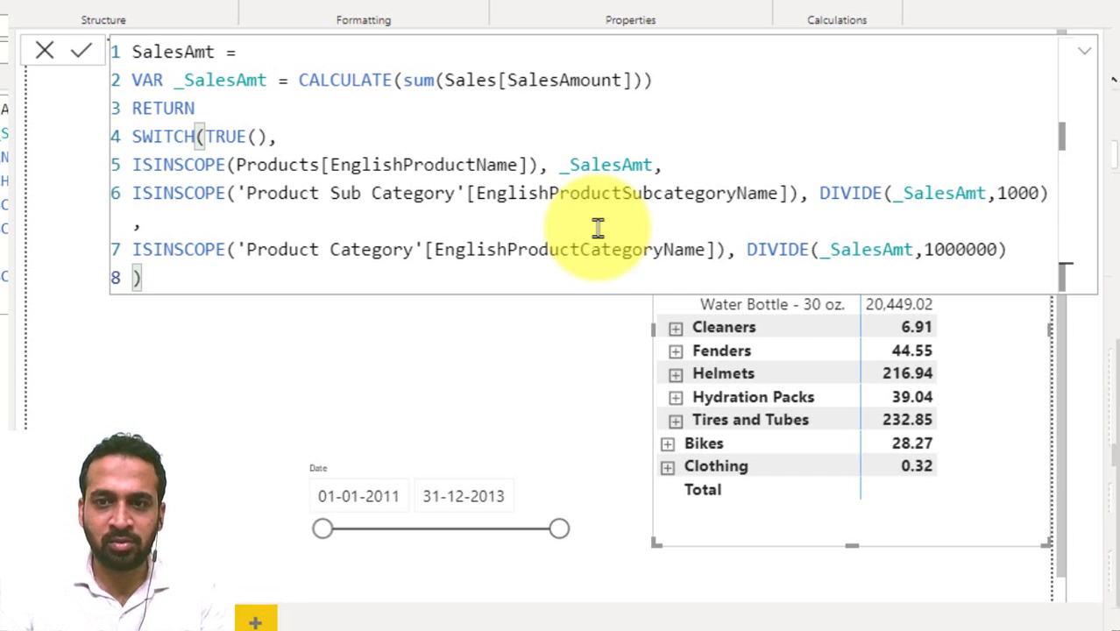
{"action": "type", "text": ","}
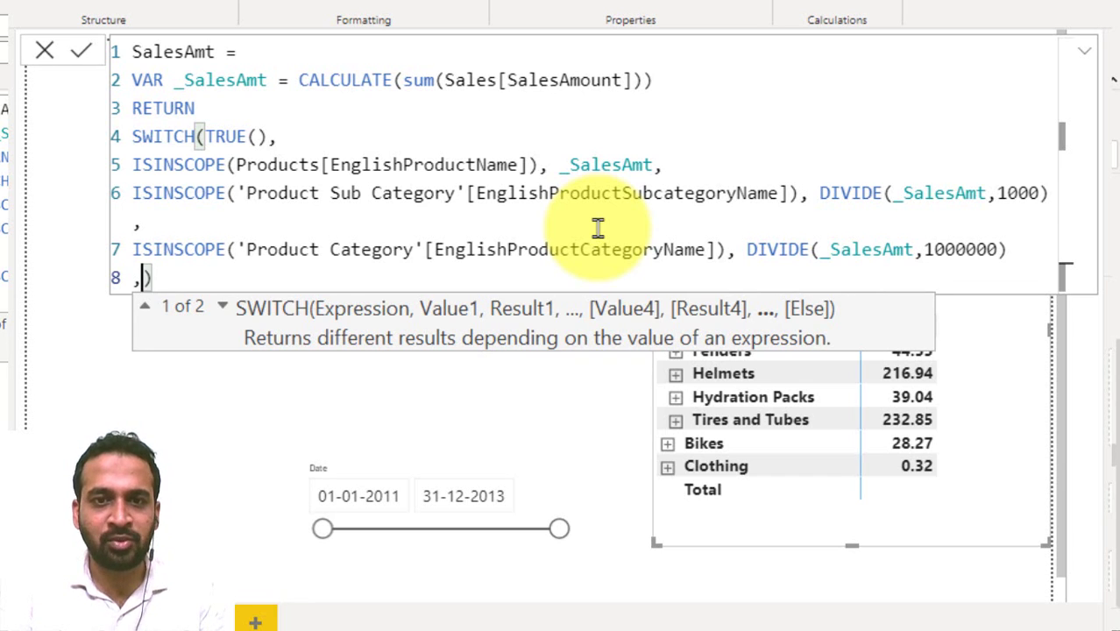
{"action": "type", "text": "_sa"}
{"action": "key", "text": "Tab"}
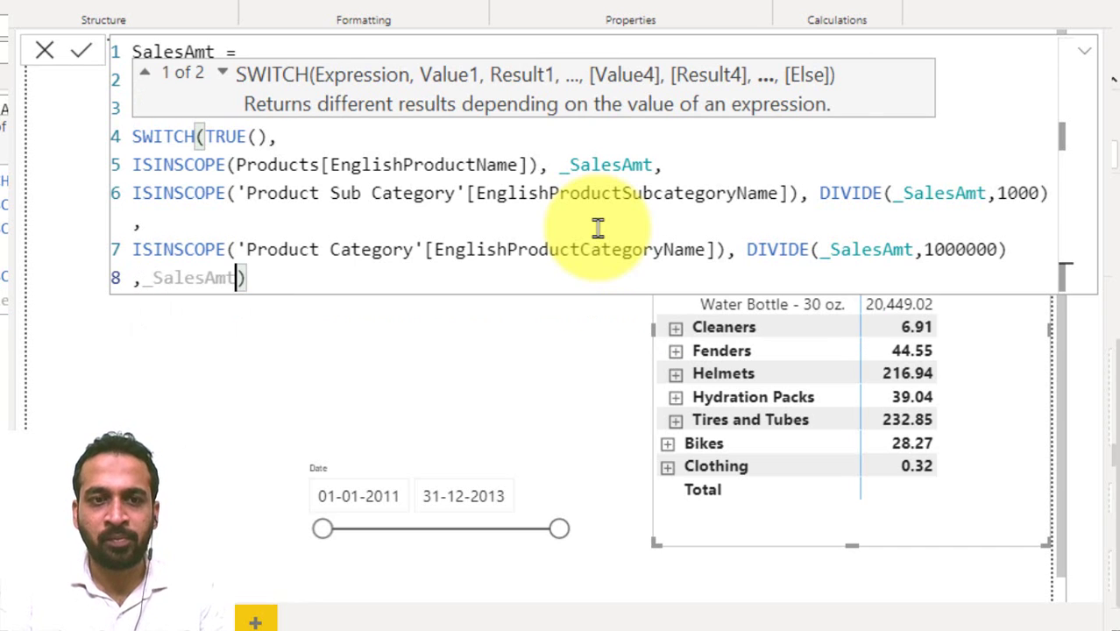
{"action": "key", "text": "ctrl+Left"}
{"action": "type", "text": "("}
{"action": "key", "text": "End"}
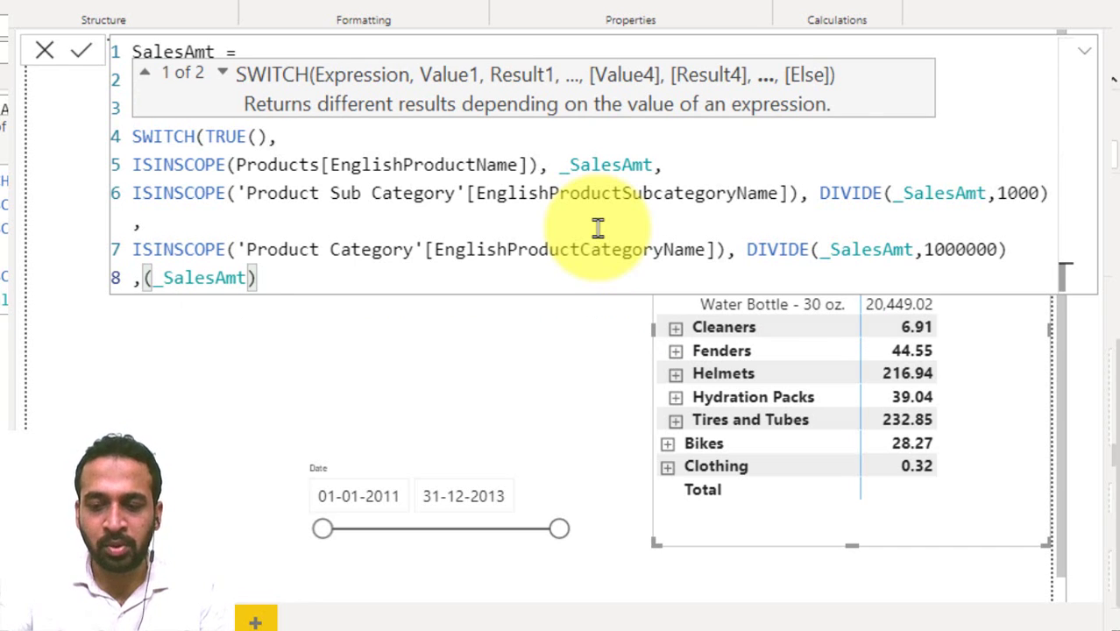
{"action": "key", "text": "Left"}
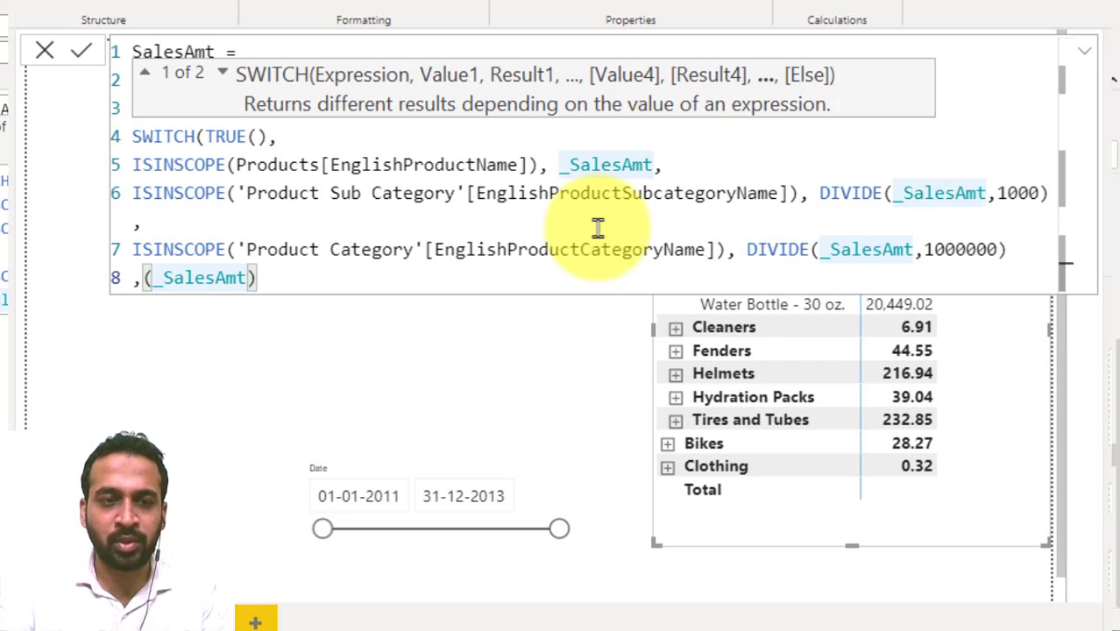
{"action": "key", "text": "ctrl+Left"}
{"action": "key", "text": "ctrl+Left"}
{"action": "type", "text": "divi"}
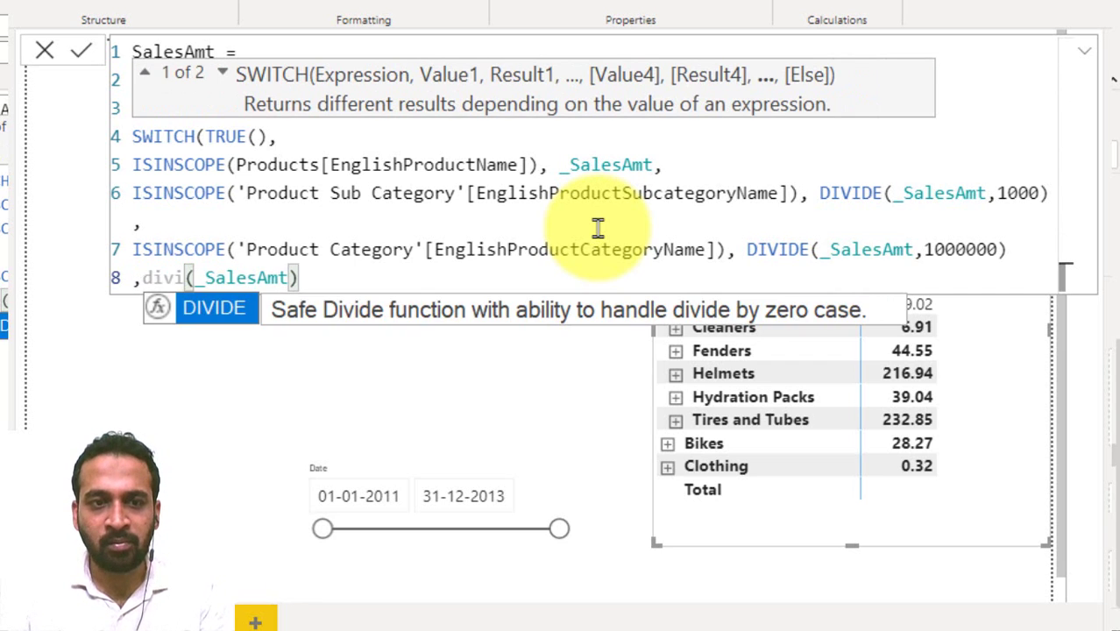
{"action": "key", "text": "Tab"}
{"action": "key", "text": "End"}
{"action": "key", "text": "Left"}
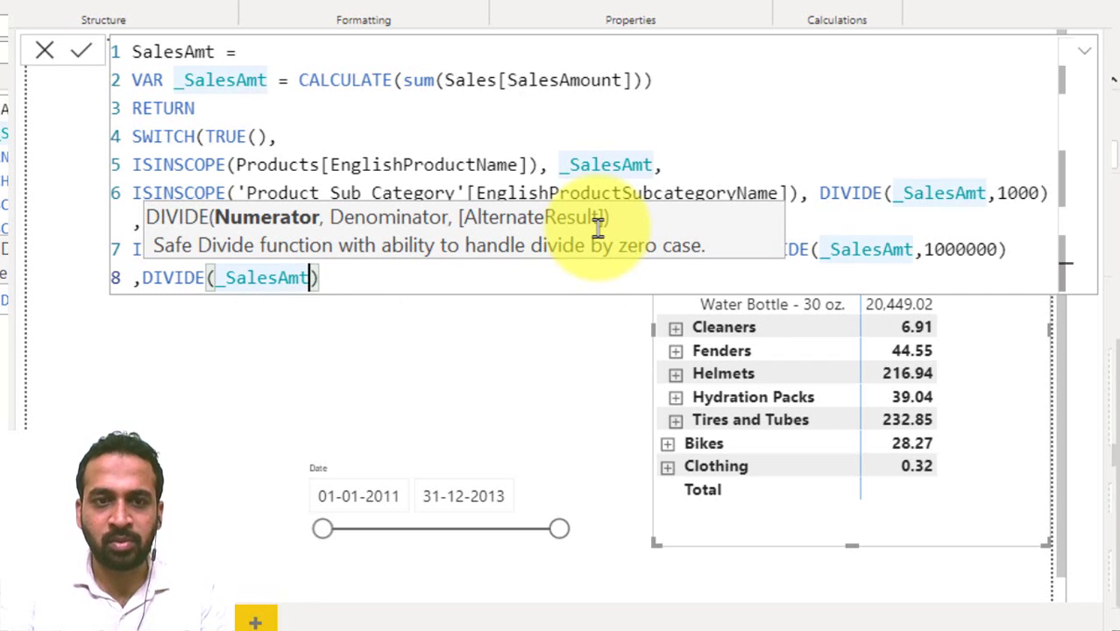
{"action": "type", "text": ","}
{"action": "type", "text": "100000"}
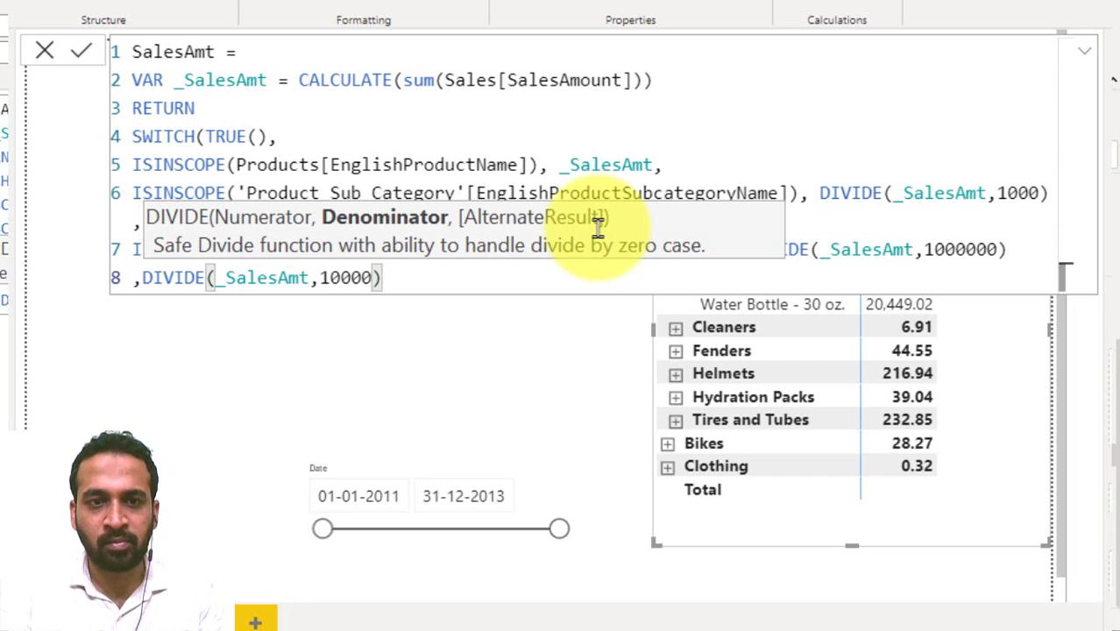
{"action": "type", "text": "0)"}
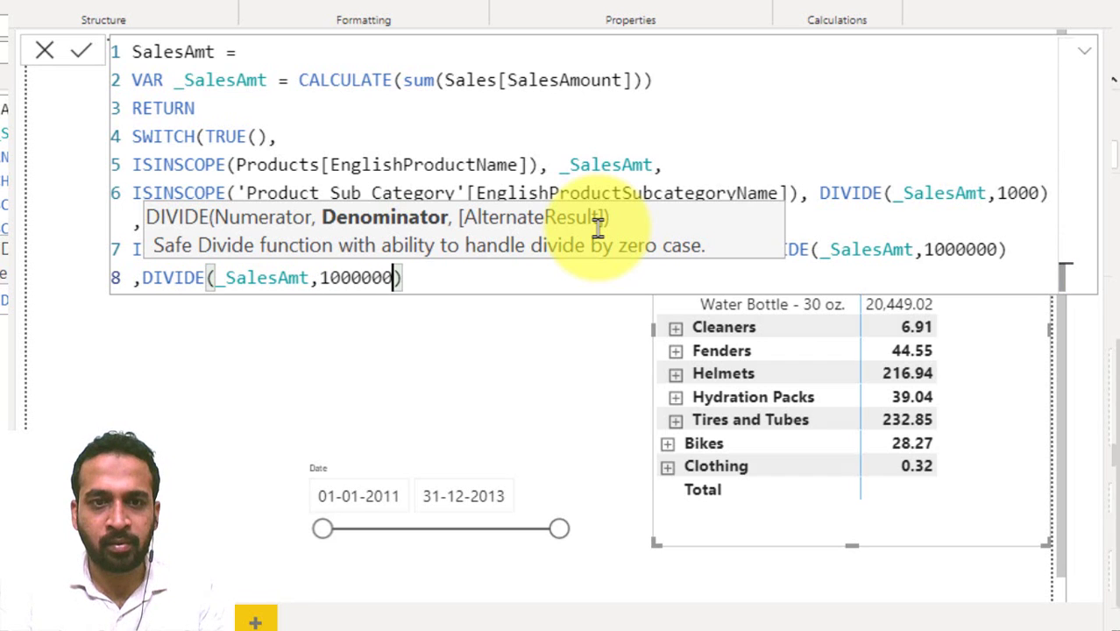
{"action": "key", "text": "Return"}
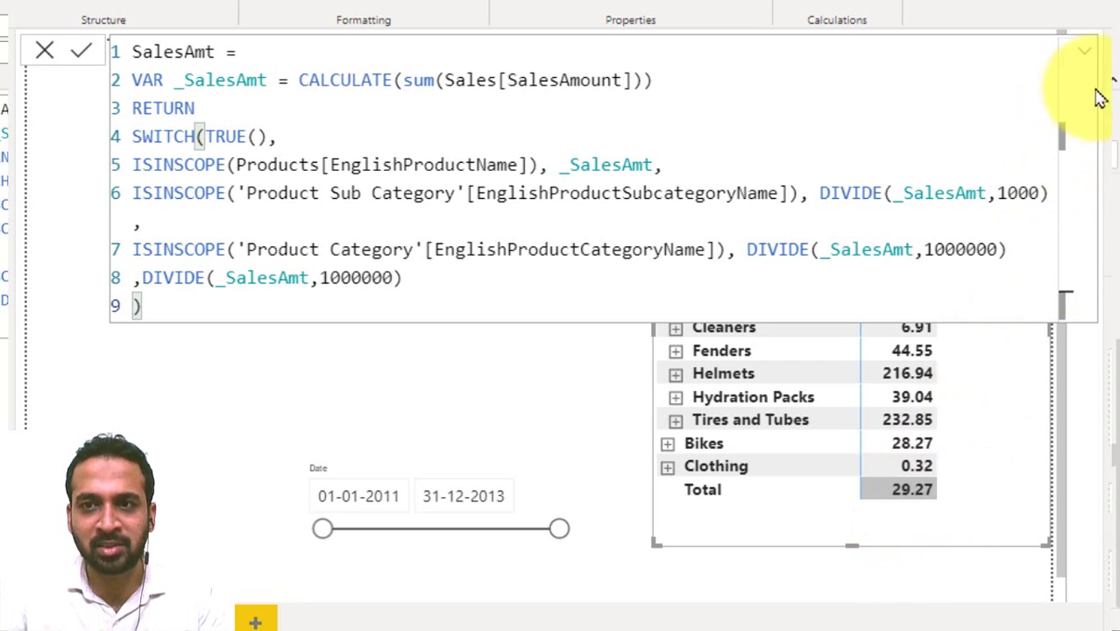
Collapse the formula bar, then Bottles and Cages and Accessories, showing Total 29.27 million.
{"action": "left_click", "coordinate": [1087, 53]}
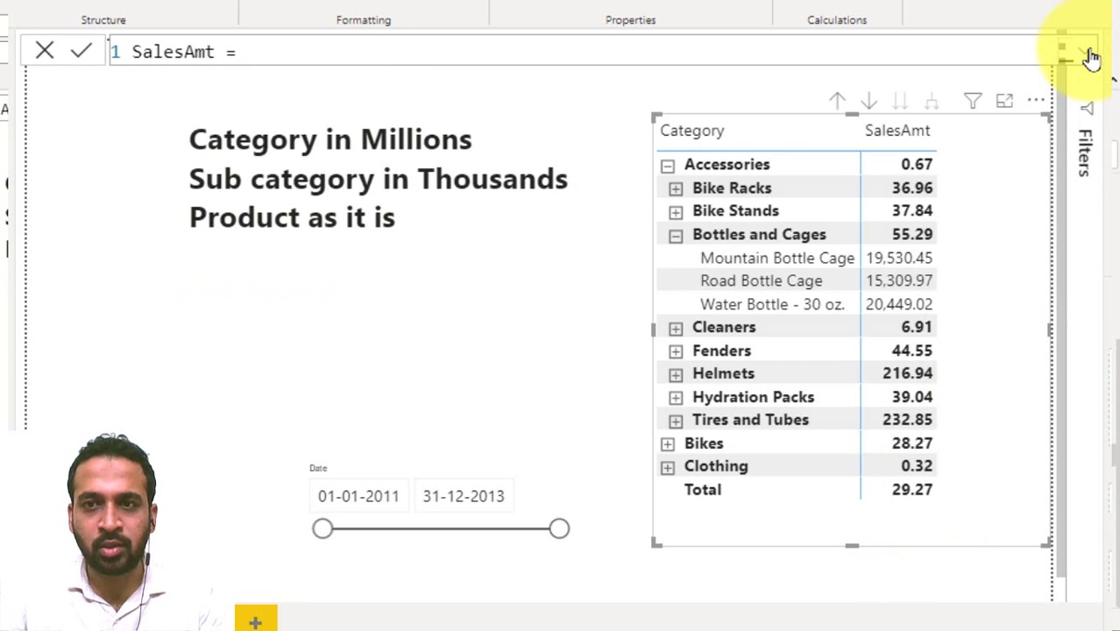
{"action": "left_click", "coordinate": [673, 236]}
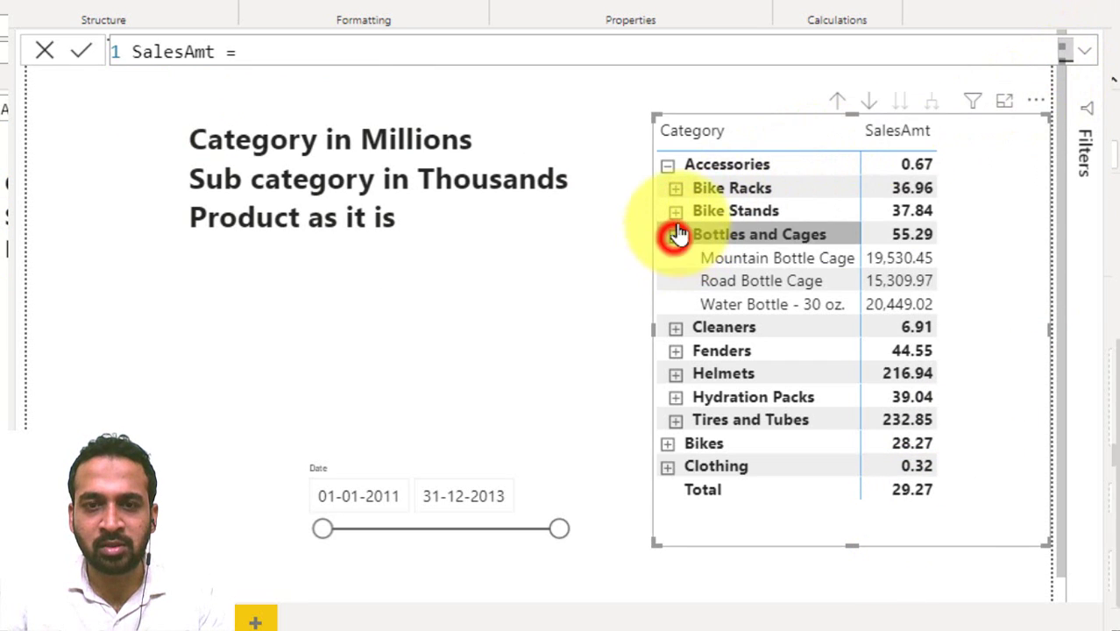
{"action": "left_click", "coordinate": [669, 165]}
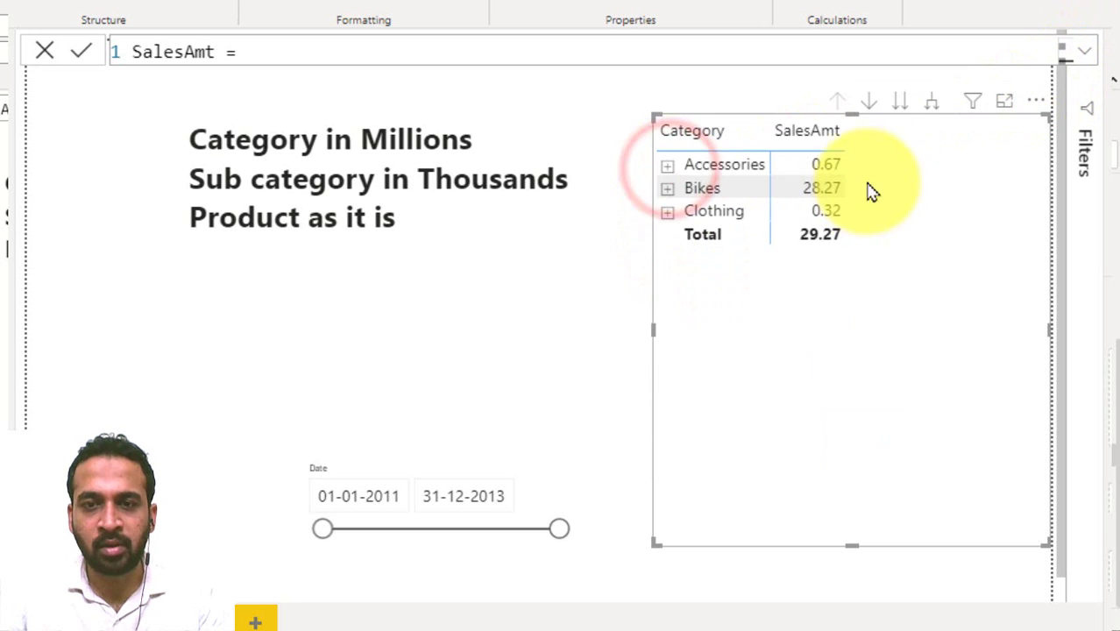